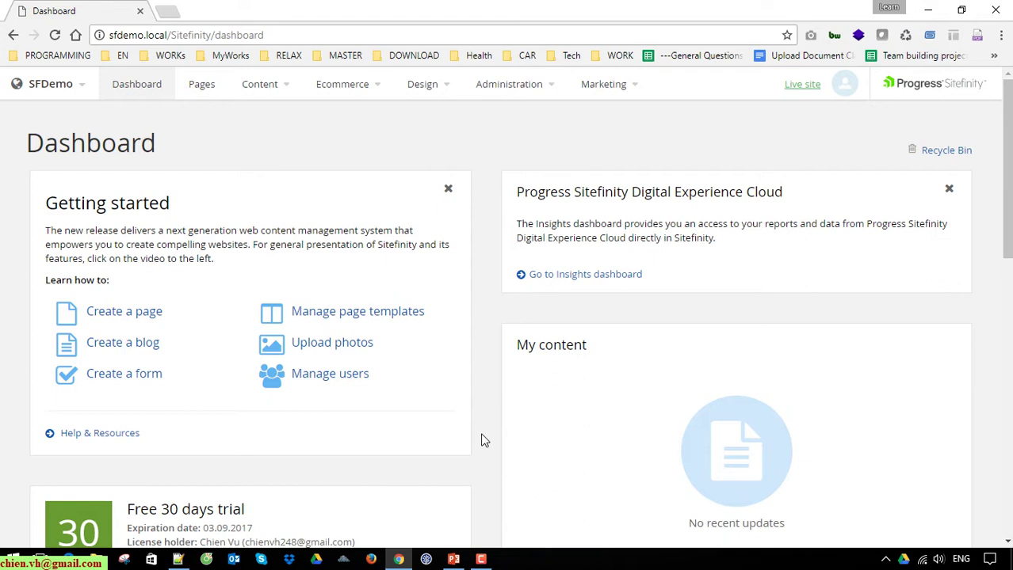
# Create a top-level page named Home with the Right Sidebar, Header, Footer template and continue to adding its content.
pyautogui.click(202, 89)
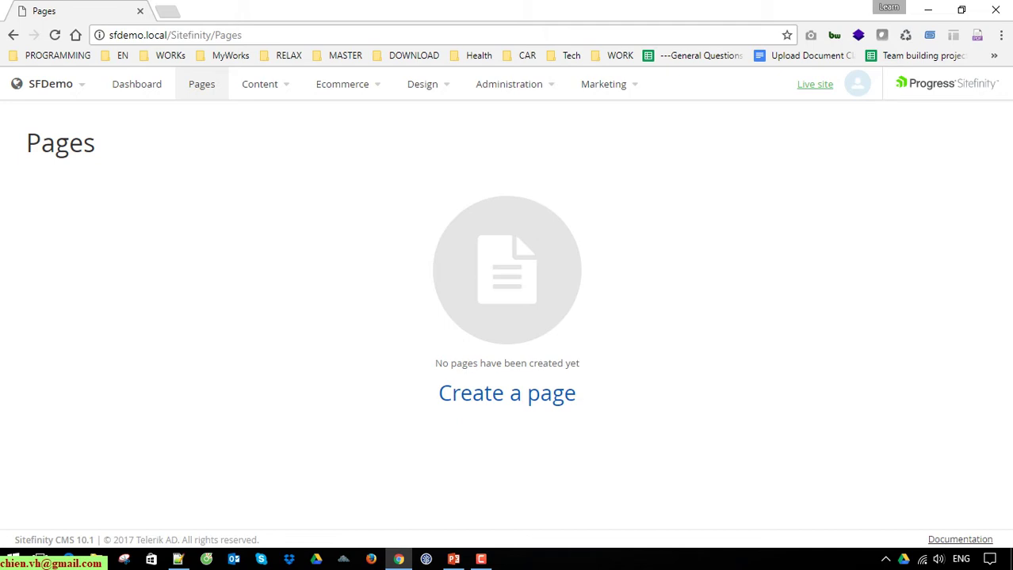
pyautogui.click(508, 394)
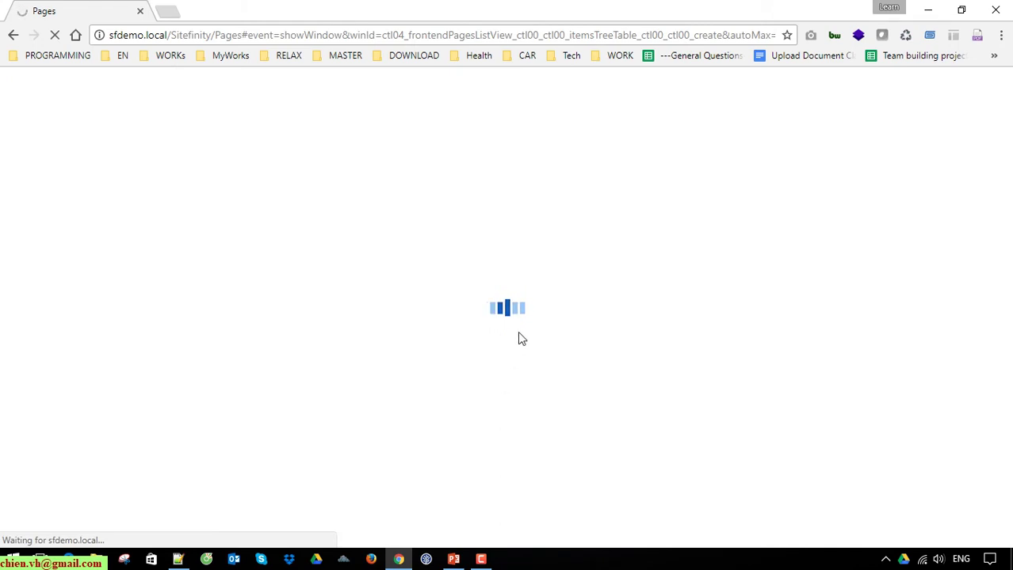
pyautogui.write('Home')
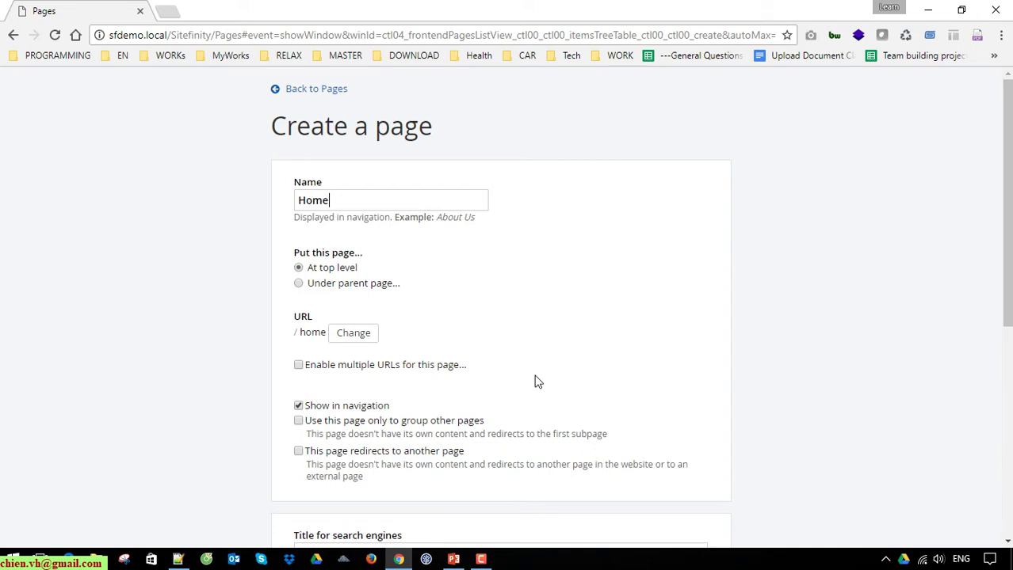
pyautogui.scroll(-3, 537, 381)
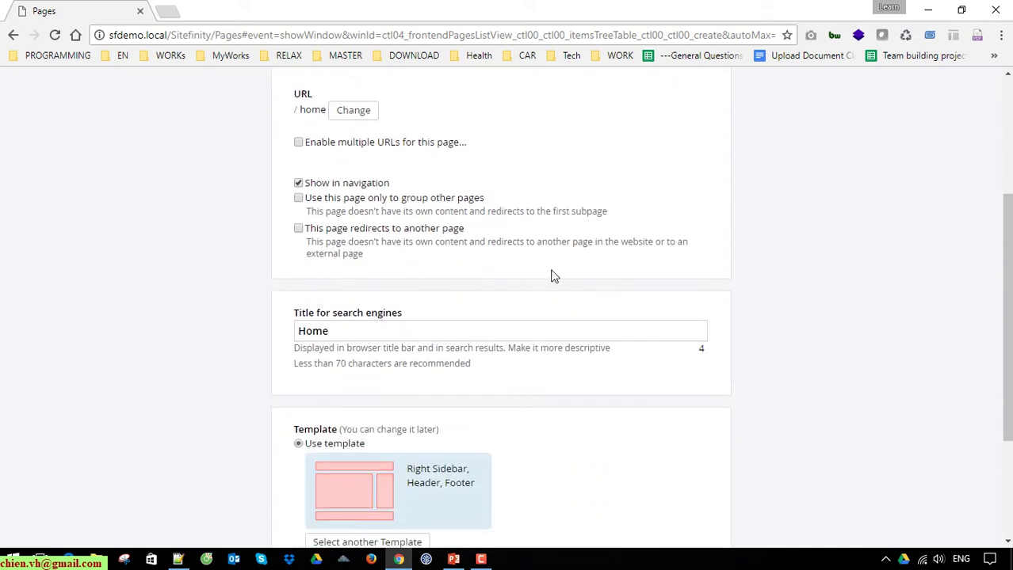
pyautogui.scroll(-2, 554, 276)
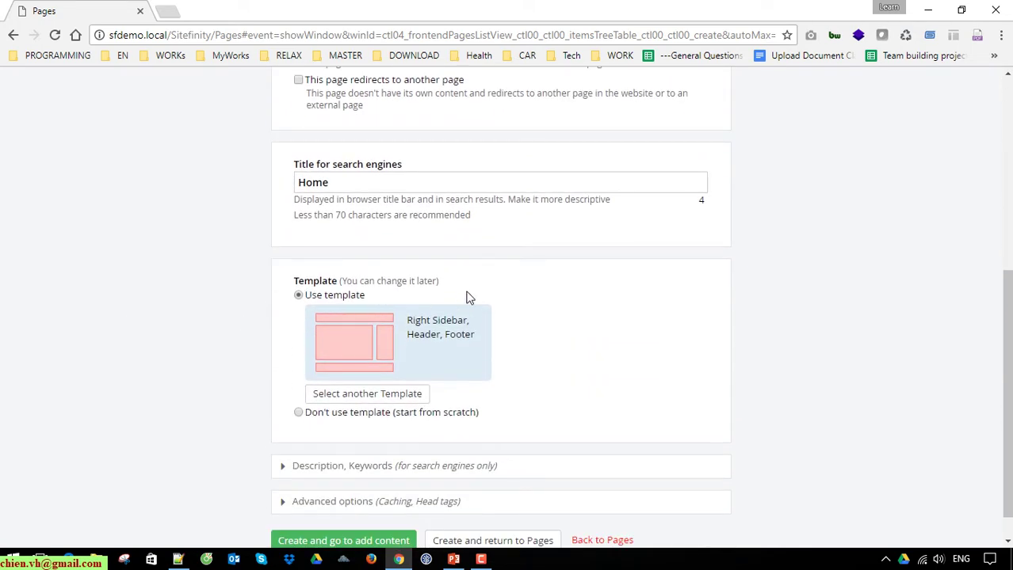
pyautogui.moveTo(448, 283); pyautogui.dragTo(191, 289)
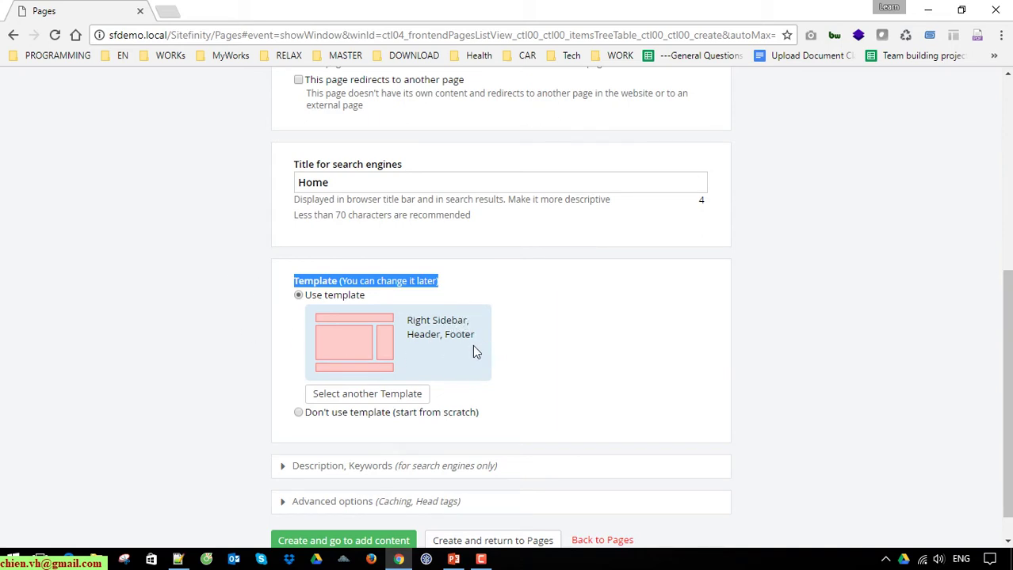
pyautogui.scroll(-1, 468, 413)
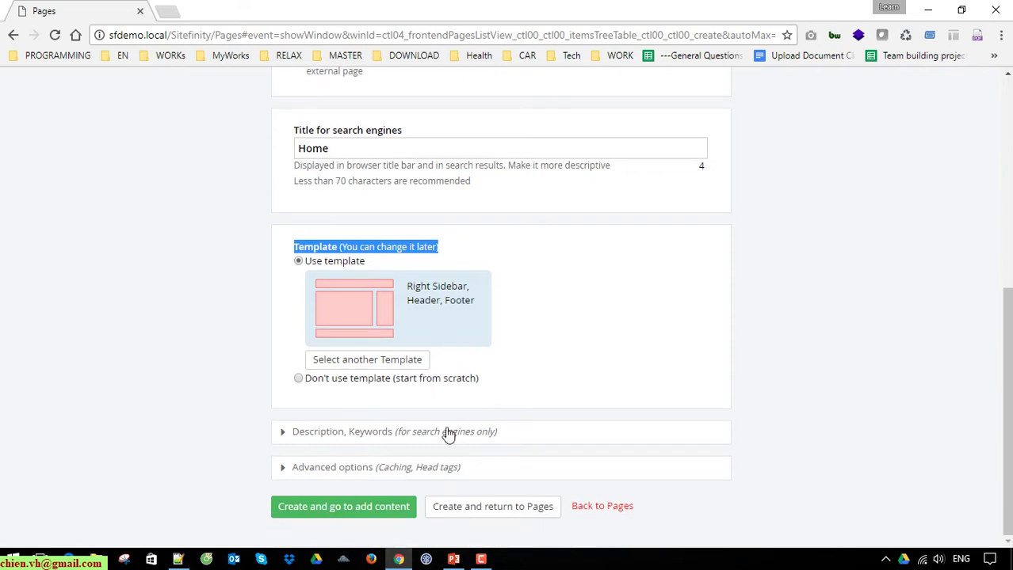
pyautogui.click(370, 511)
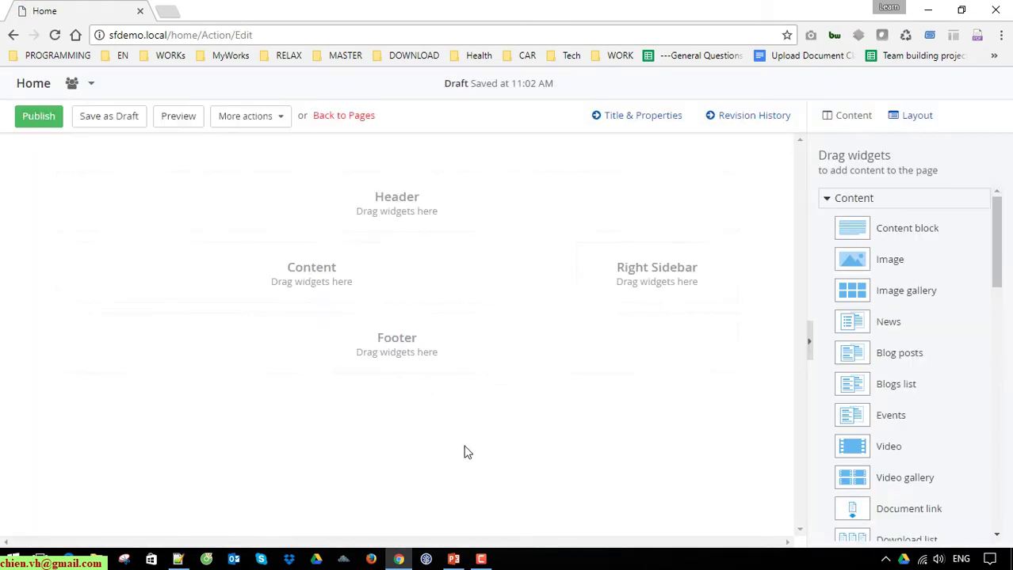
# Add a Content block widget to the page's Content area and open its content for editing.
pyautogui.click(837, 199)
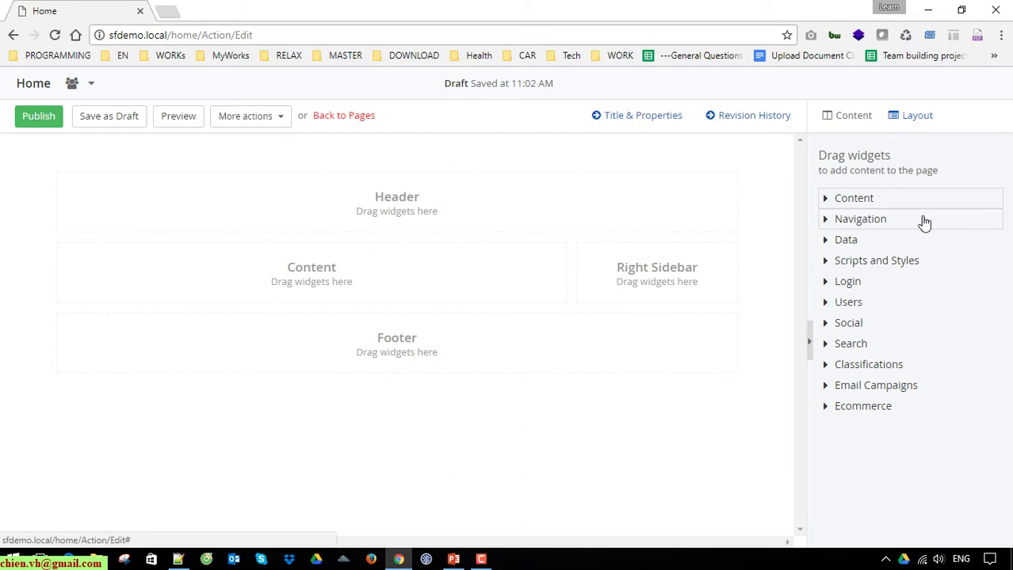
pyautogui.click(824, 200)
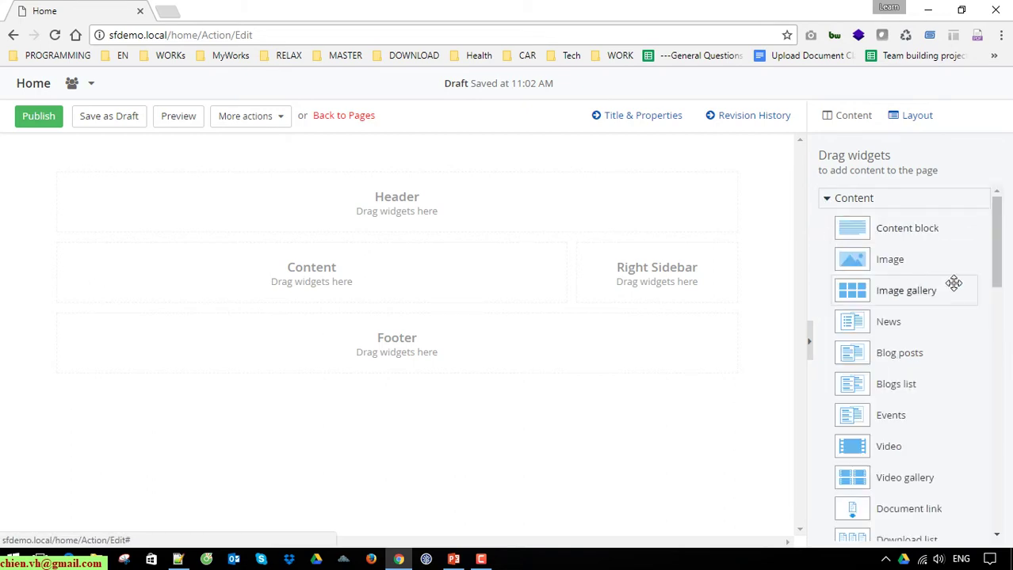
pyautogui.moveTo(939, 229); pyautogui.dragTo(353, 281)
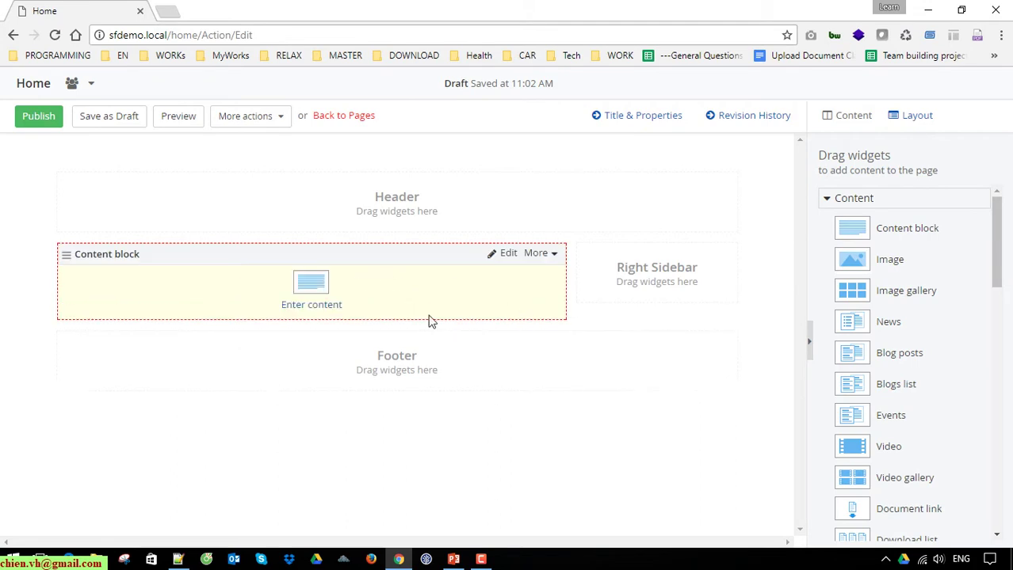
pyautogui.click(313, 307)
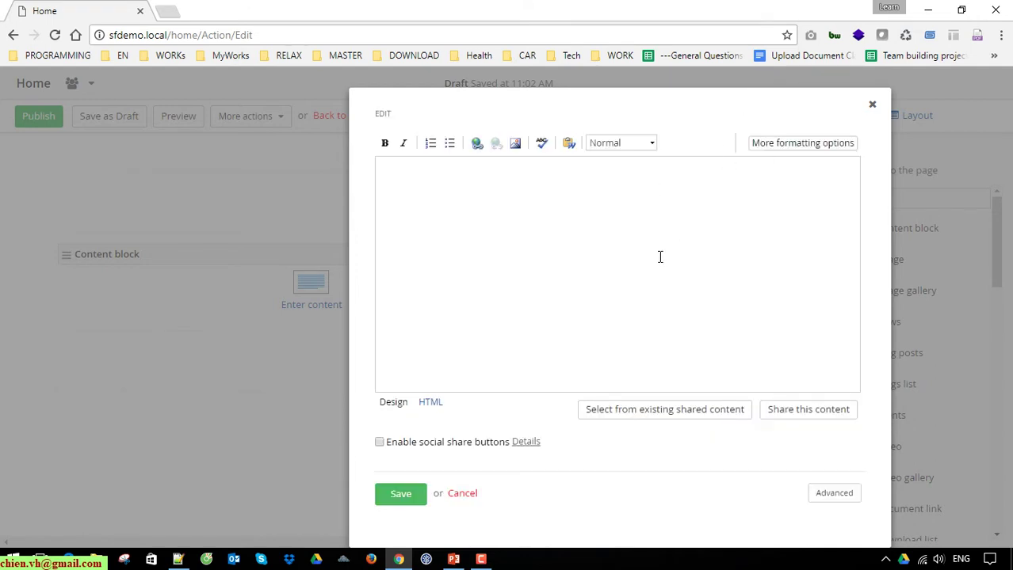
# Enter the text "This is the first content of my sitefinity" in the content block.
pyautogui.write('This is the first conte')
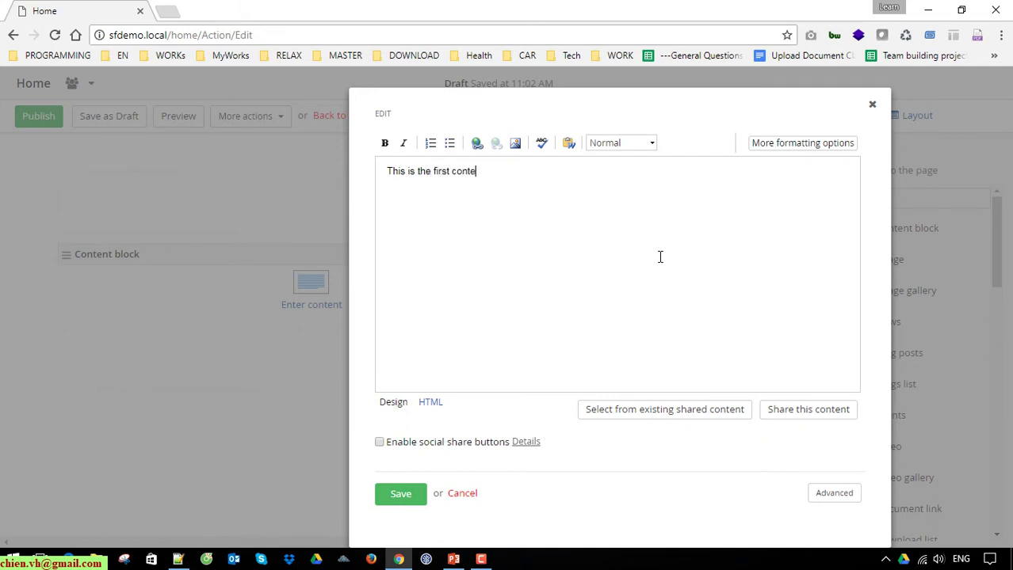
pyautogui.write('nt of my sitefinity')
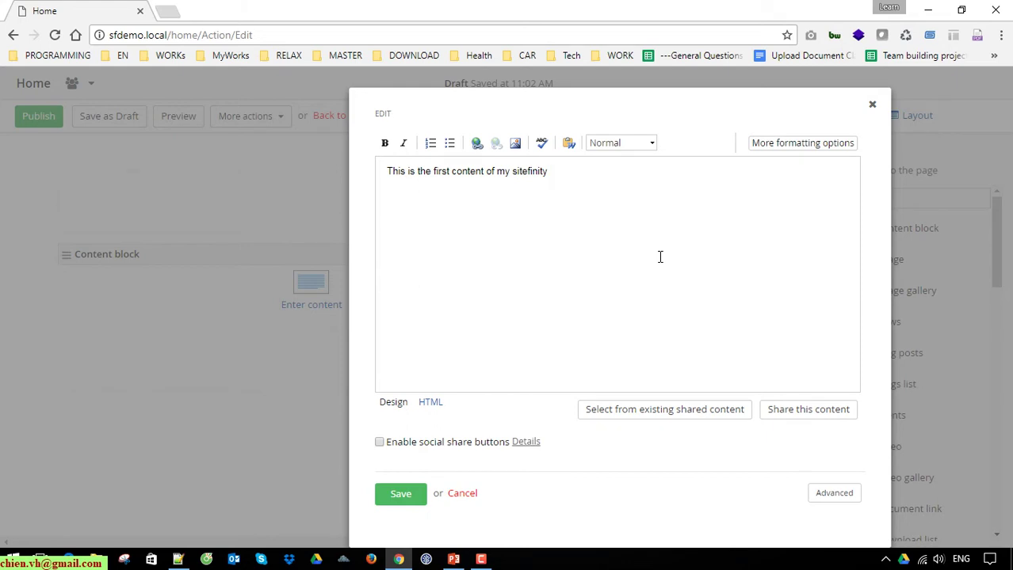
# Open sitefinity.com in a new browser tab and look through its home page for sample text.
pyautogui.click(167, 11)
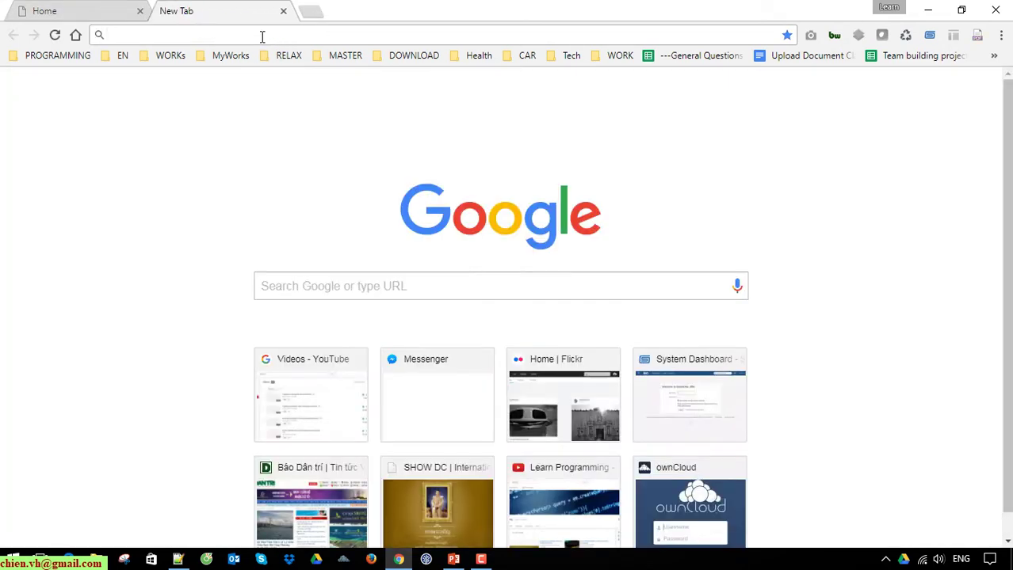
pyautogui.write('sitefinity.com')
pyautogui.press('Return')
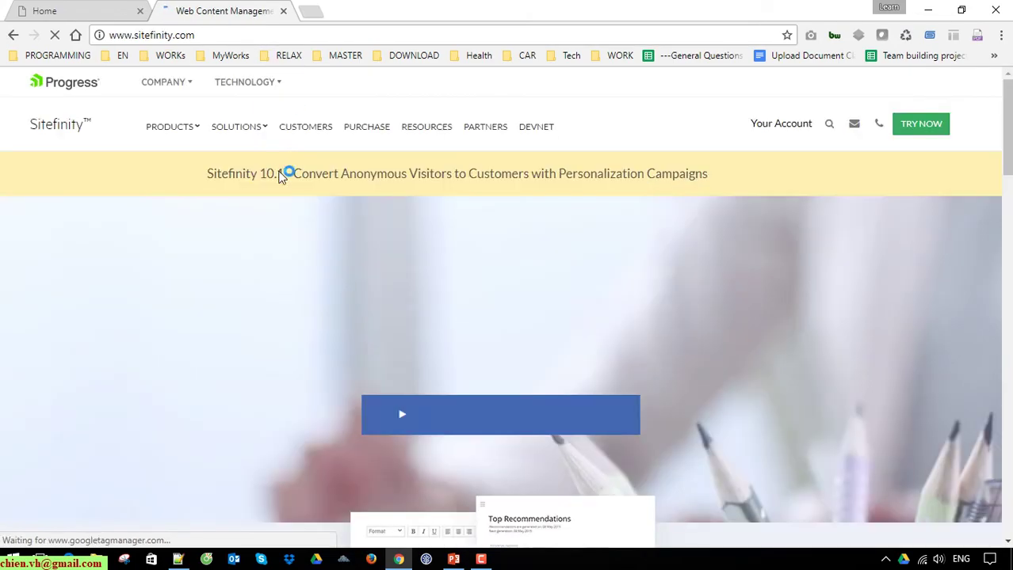
pyautogui.scroll(-15, 272, 305)
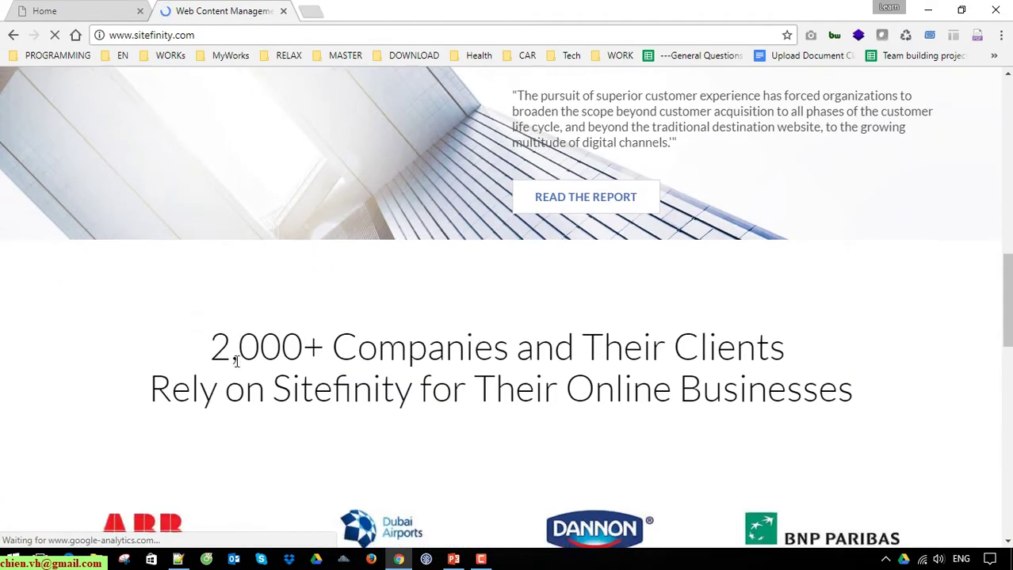
pyautogui.scroll(-5, 243, 365)
pyautogui.scroll(20, 264, 411)
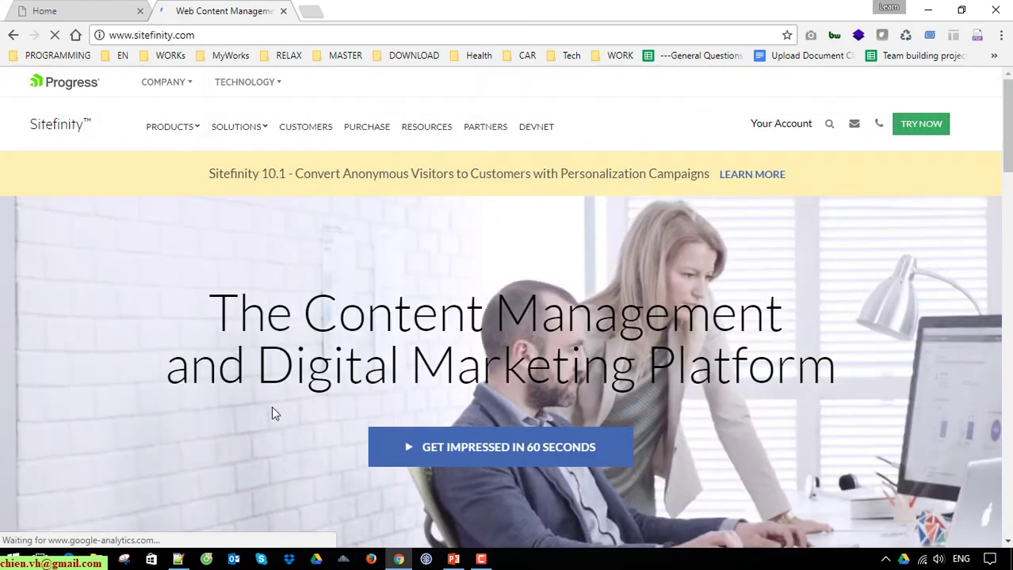
# Open the Content Management product page in its own tab and close the sitefinity.com home page tab.
pyautogui.moveTo(200, 131)
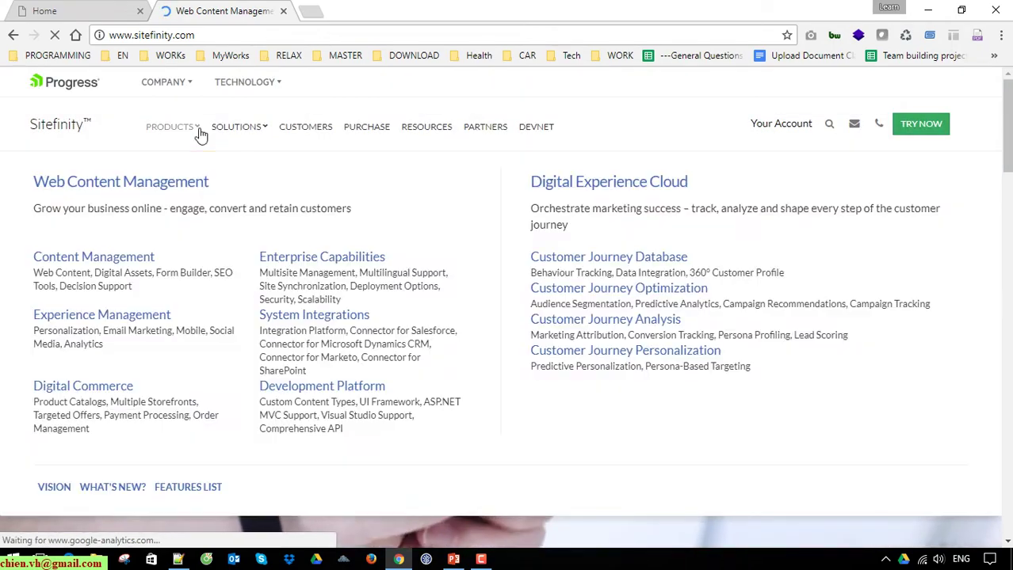
pyautogui.middleClick(111, 261)
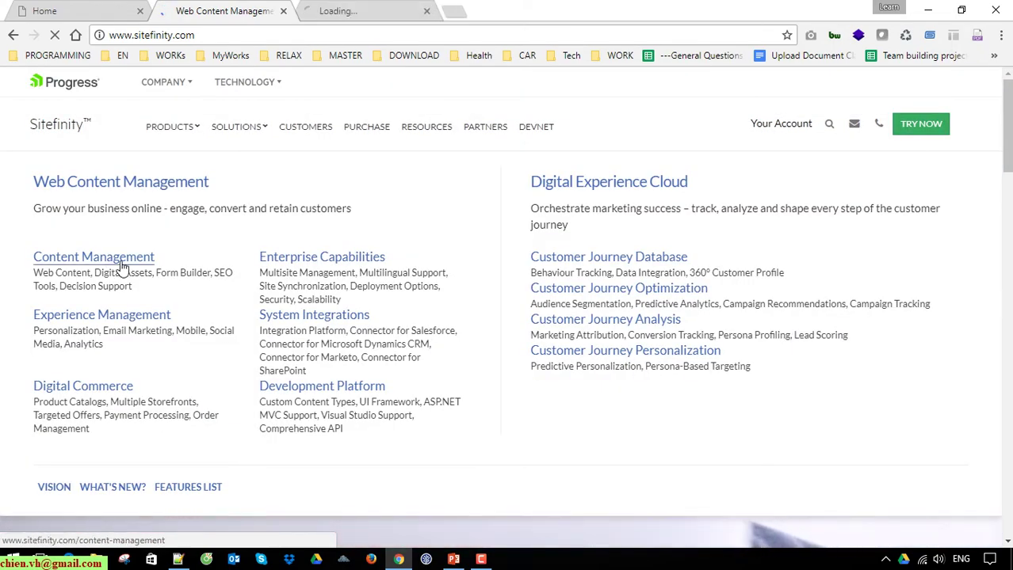
pyautogui.click(373, 8)
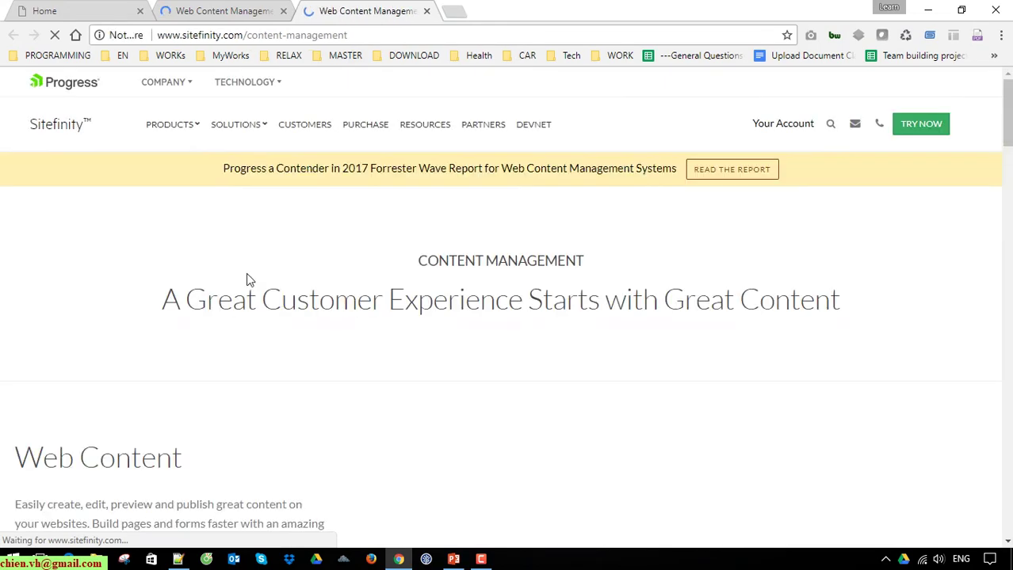
pyautogui.scroll(-2, 190, 358)
pyautogui.scroll(-10, 191, 360)
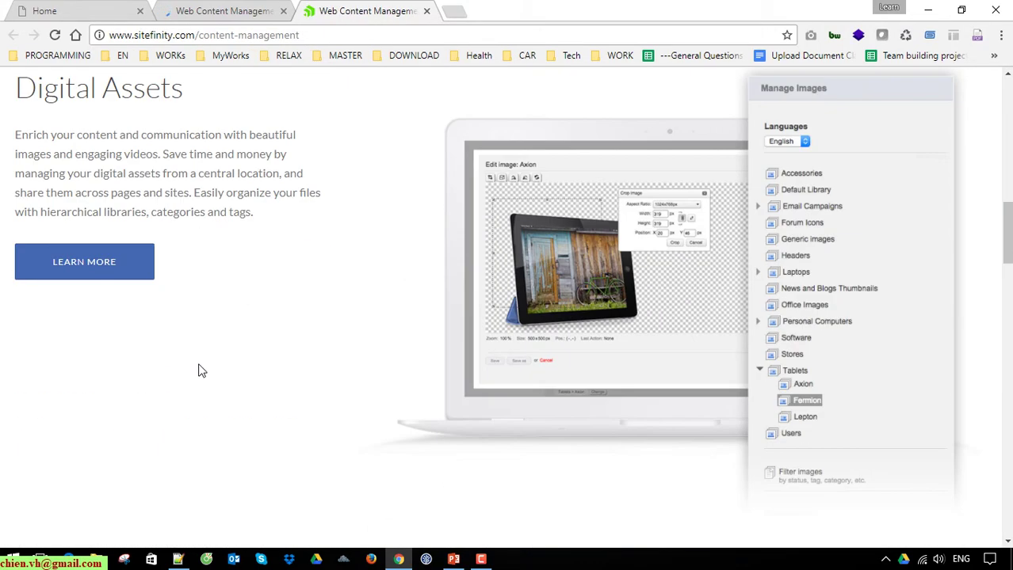
pyautogui.middleClick(229, 7)
# Replace the content block's text with the Web Content heading and paragraph copied from the Content Management page.
pyautogui.scroll(12, 197, 255)
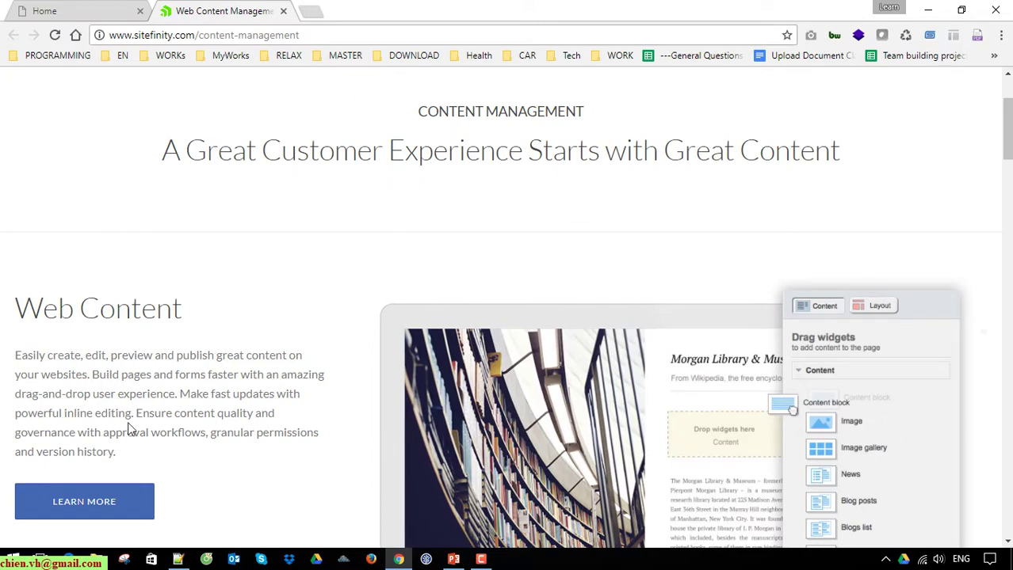
pyautogui.moveTo(131, 455); pyautogui.dragTo(22, 311)
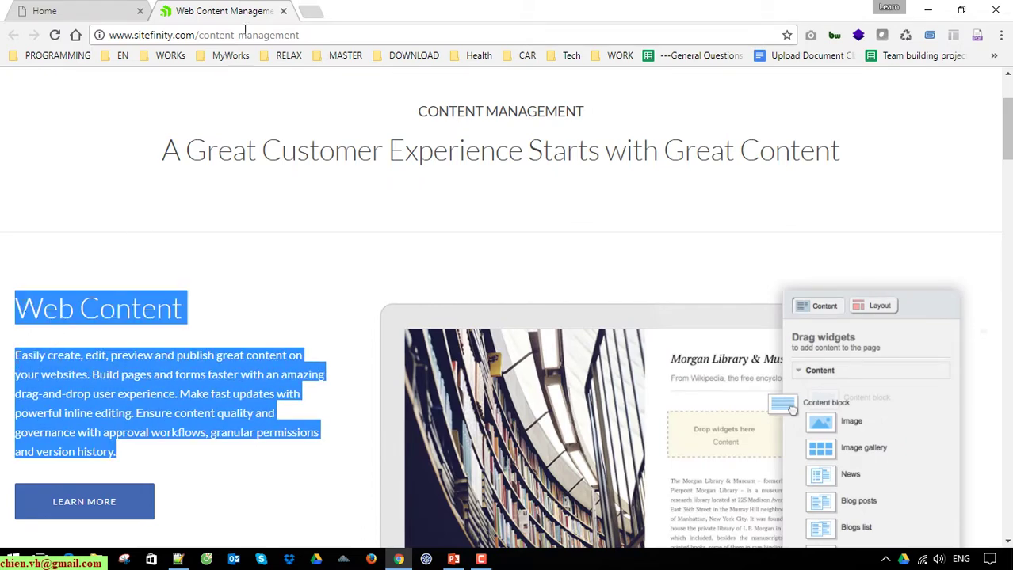
pyautogui.hotkey('ctrl', 'c')
pyautogui.hotkey('ctrl', 'pageup')
pyautogui.hotkey('ctrl', 'a')
pyautogui.hotkey('ctrl', 'v')
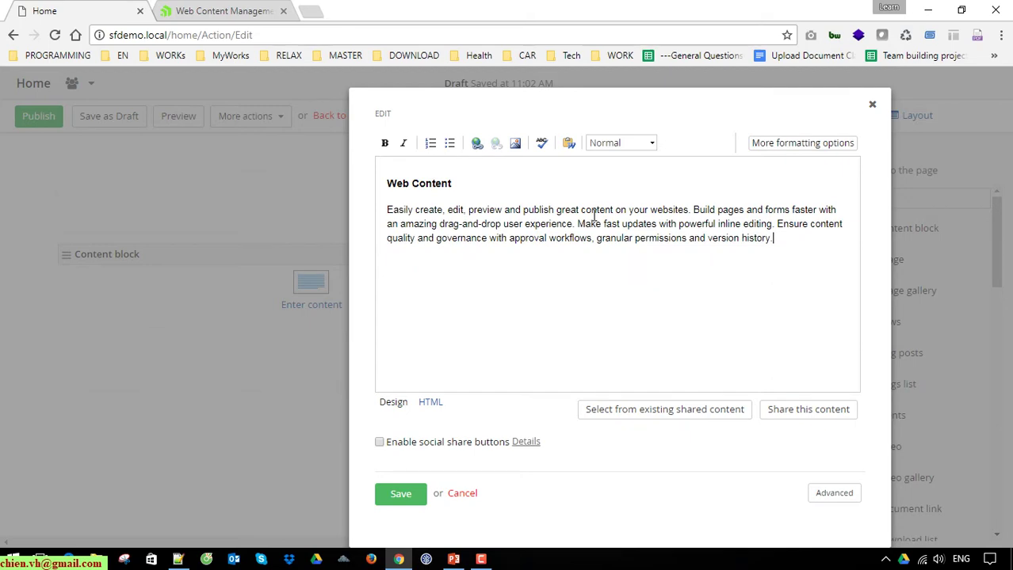
# Append the copied Digital Assets heading and paragraph to the content block and remove the blank line above that heading.
pyautogui.hotkey('ctrl', 'pagedown')
pyautogui.scroll(-10, 131, 462)
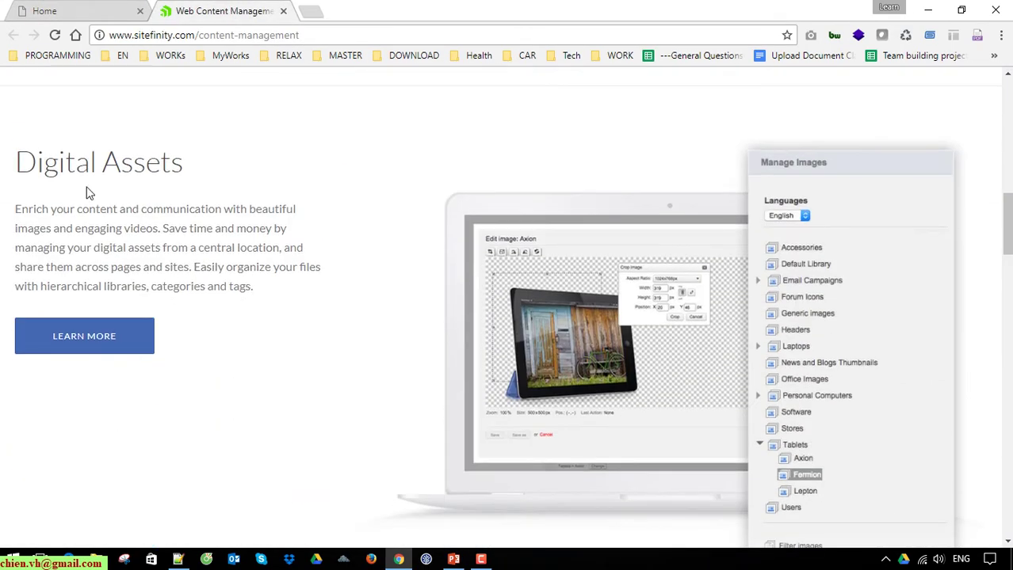
pyautogui.moveTo(33, 182); pyautogui.dragTo(264, 288)
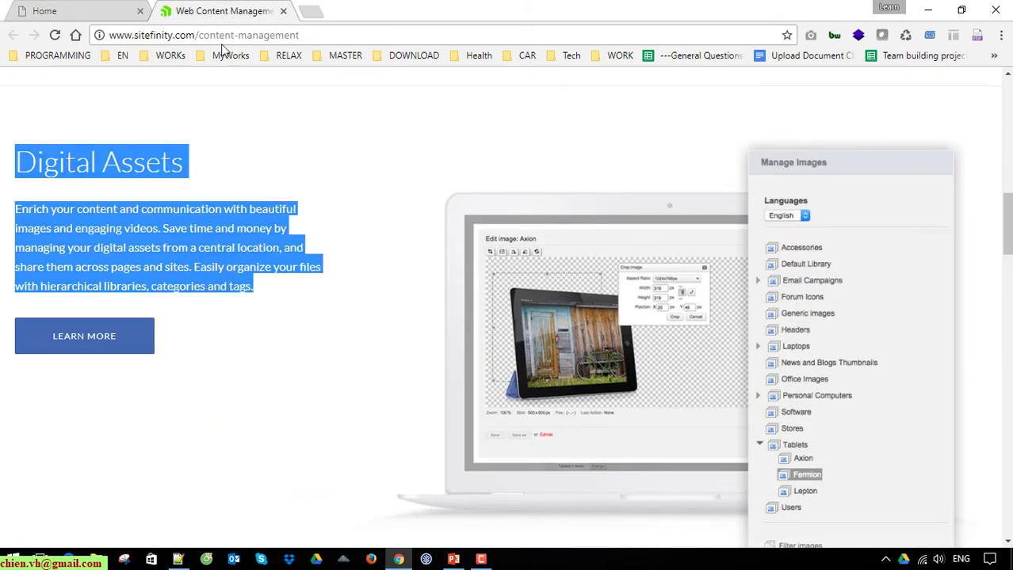
pyautogui.click(132, 9)
pyautogui.click(833, 261)
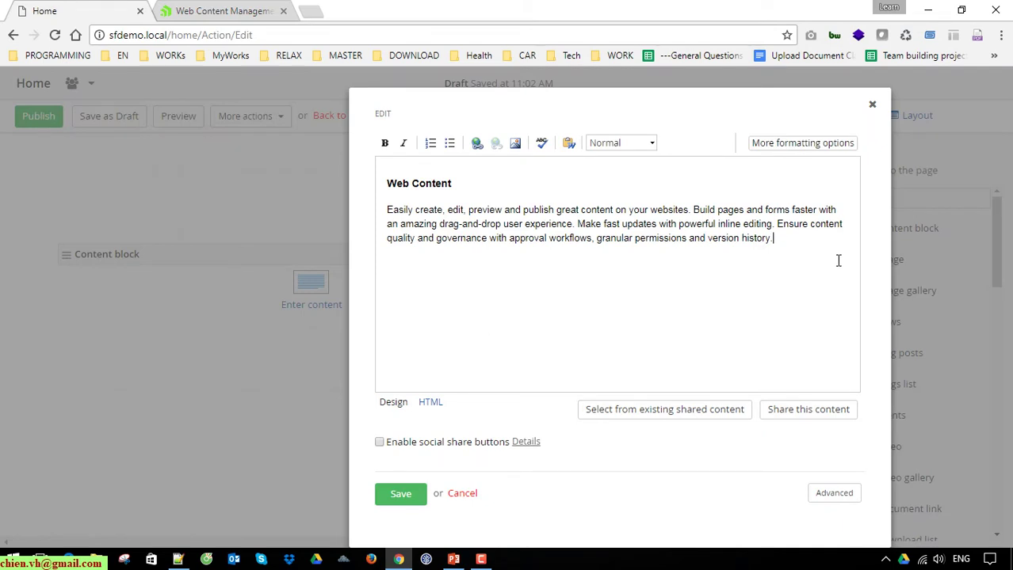
pyautogui.hotkey('ctrl', 'v')
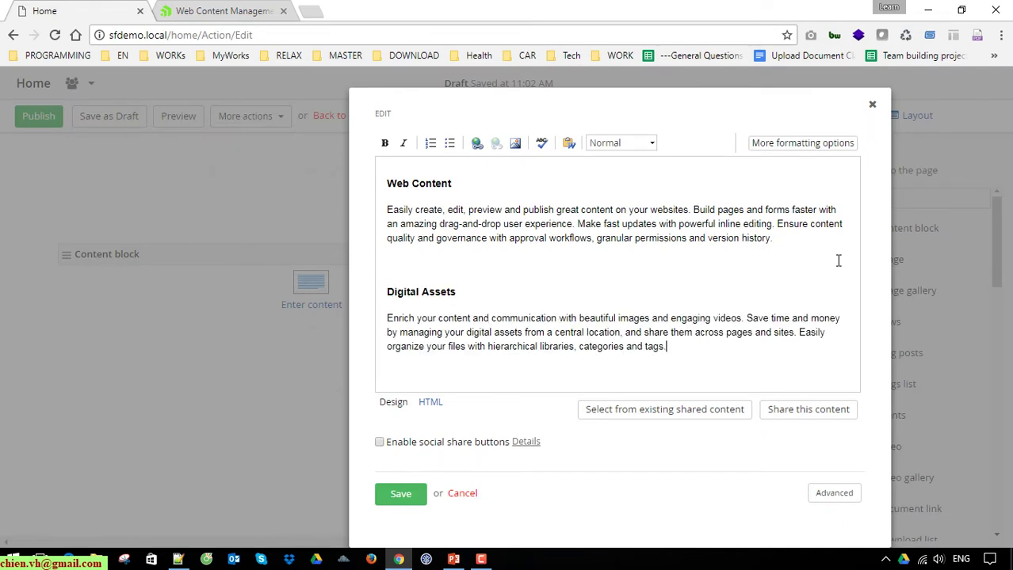
pyautogui.click(503, 252)
pyautogui.press('Delete')
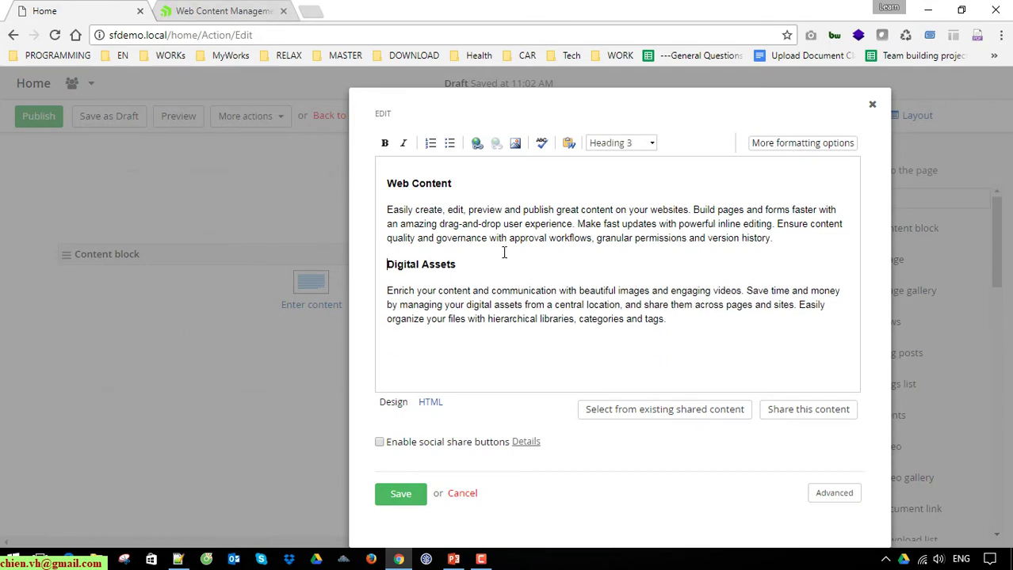
# Append the Form Builder heading and paragraph from the Content Management page below the Digital Assets text in the content block.
pyautogui.click(229, 10)
pyautogui.scroll(-3, 249, 382)
pyautogui.scroll(-7, 251, 381)
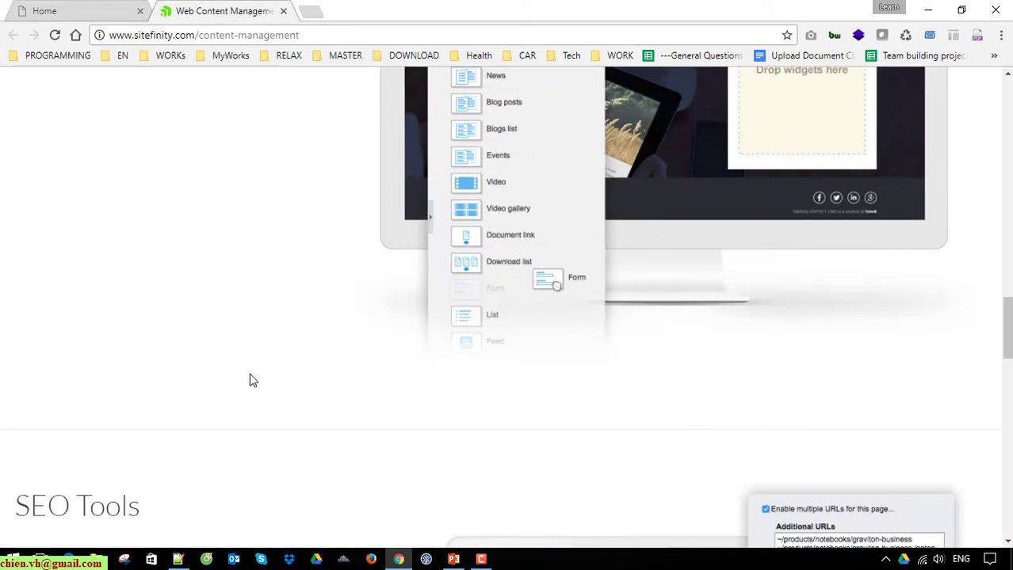
pyautogui.scroll(3, 252, 379)
pyautogui.moveTo(16, 136); pyautogui.dragTo(283, 274)
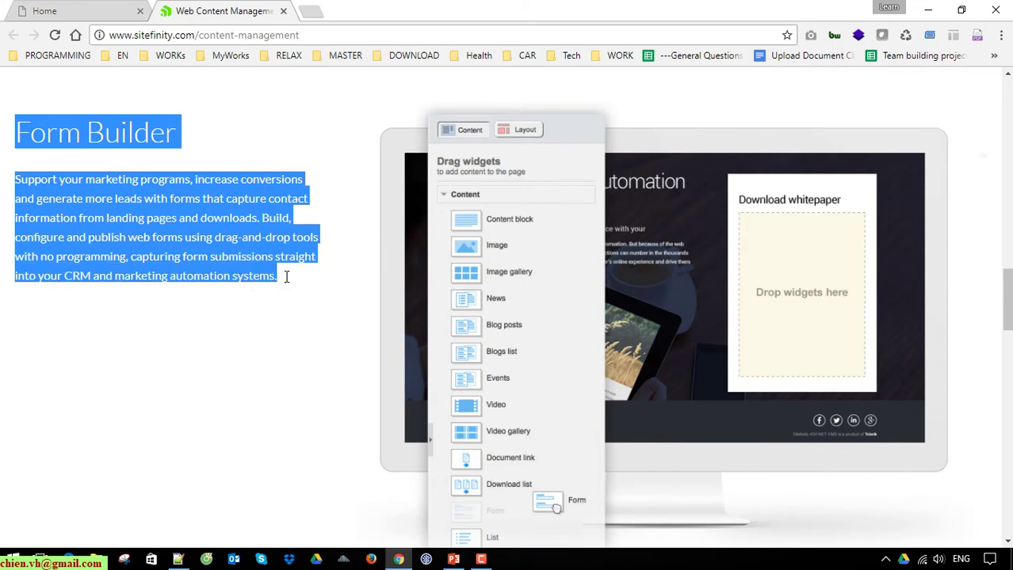
pyautogui.click(91, 8)
pyautogui.click(637, 356)
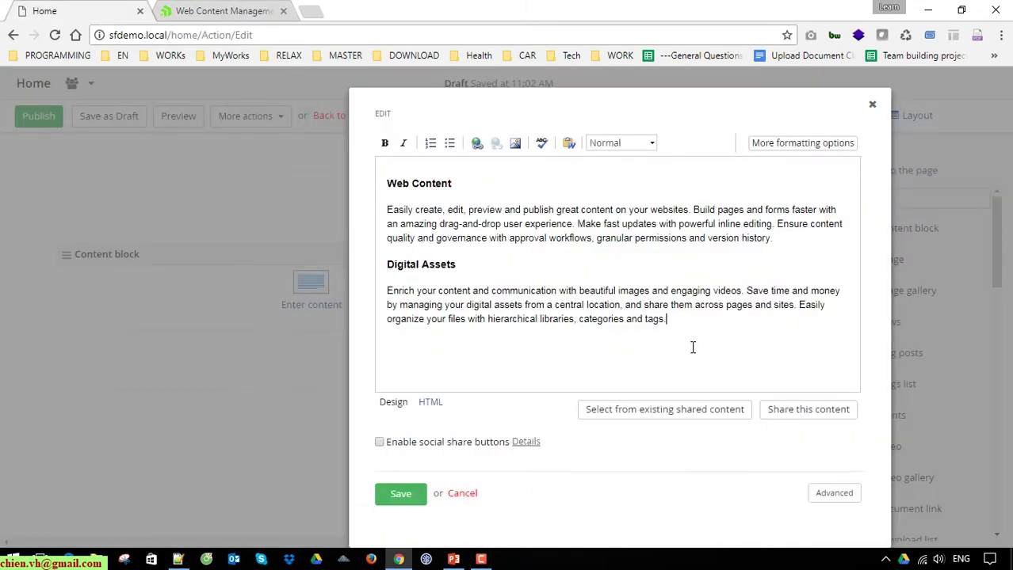
pyautogui.hotkey('ctrl', 'v')
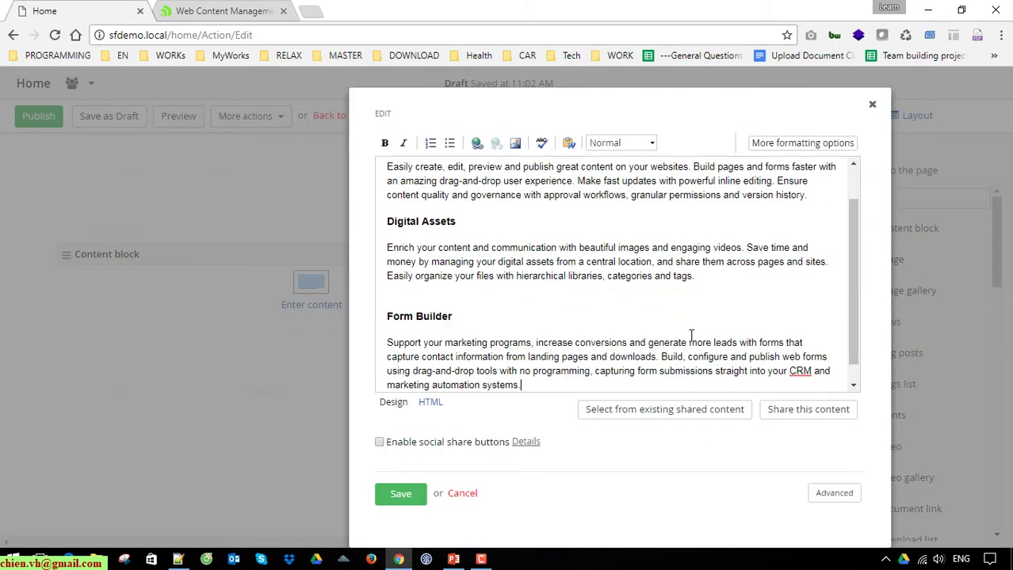
pyautogui.click(680, 290)
# Append the SEO Tools heading and paragraph from the Content Management page below the Form Builder text in the content block.
pyautogui.click(224, 9)
pyautogui.scroll(-10, 158, 261)
pyautogui.scroll(2, 122, 245)
pyautogui.moveTo(16, 278); pyautogui.dragTo(138, 408)
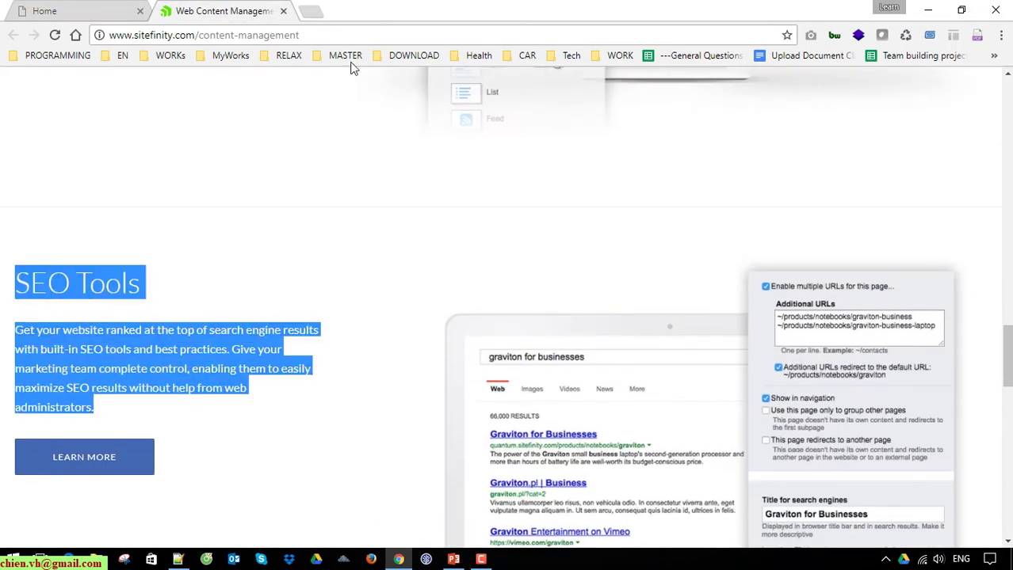
pyautogui.click(73, 11)
pyautogui.click(567, 388)
pyautogui.press('Return')
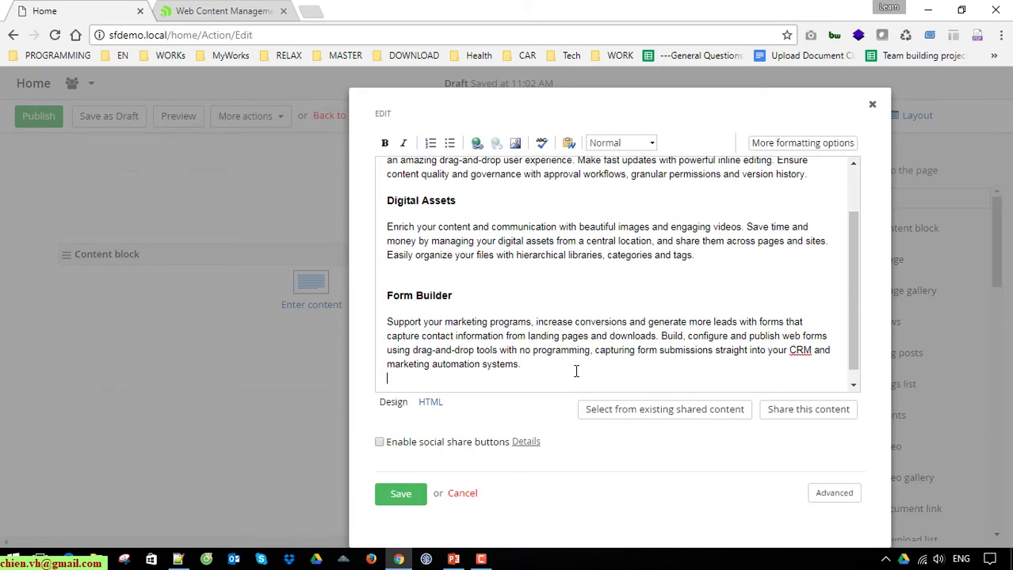
pyautogui.hotkey('ctrl', 'v')
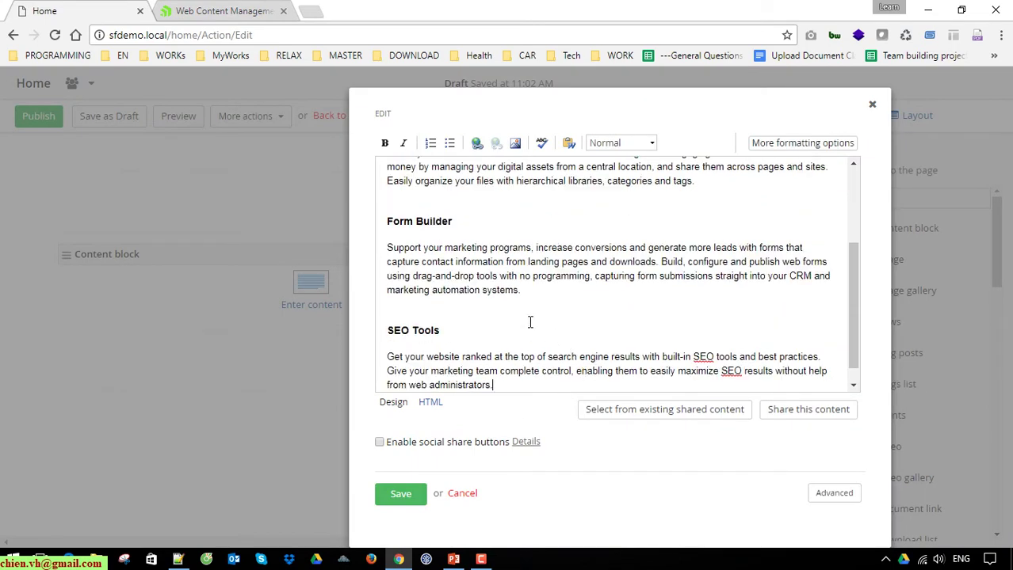
# Review the four copied sections in the content block and save the block.
pyautogui.scroll(3, 512, 306)
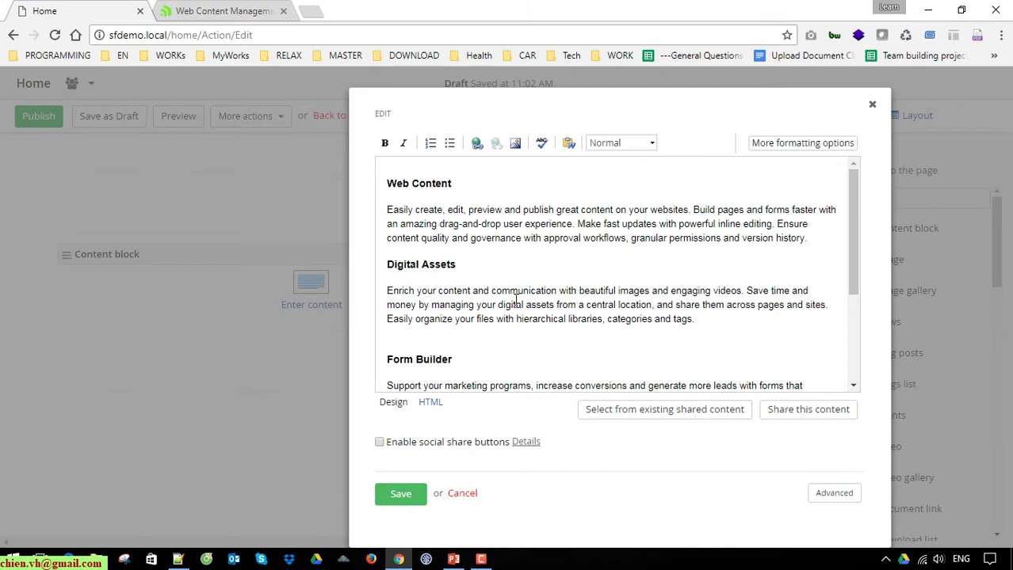
pyautogui.click(590, 261)
pyautogui.scroll(-4, 587, 252)
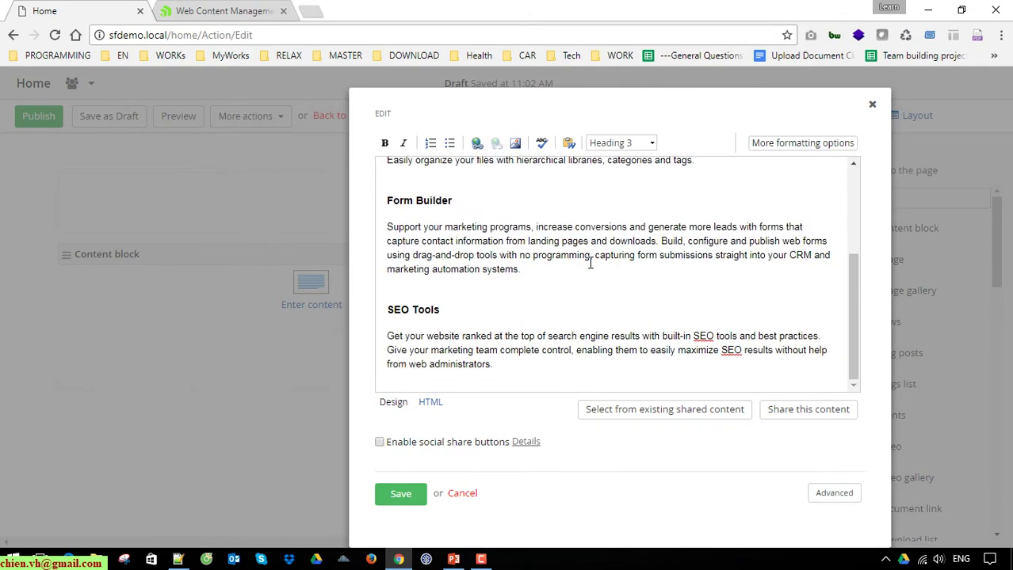
pyautogui.click(400, 496)
# Check the filled content block in the page editor and in the Home page's preview, closing the preview when done.
pyautogui.scroll(-3, 555, 412)
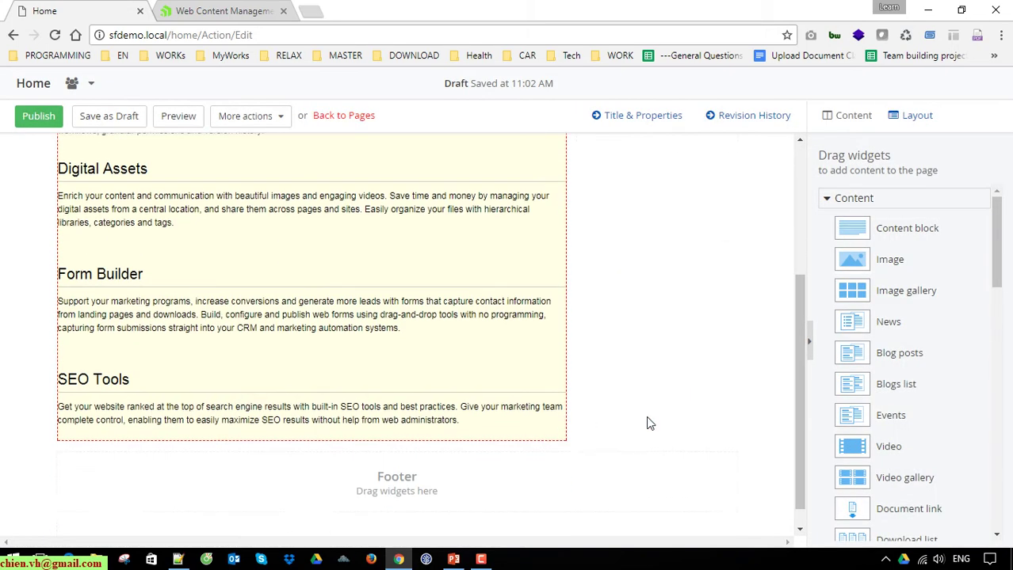
pyautogui.moveTo(801, 405); pyautogui.dragTo(799, 256)
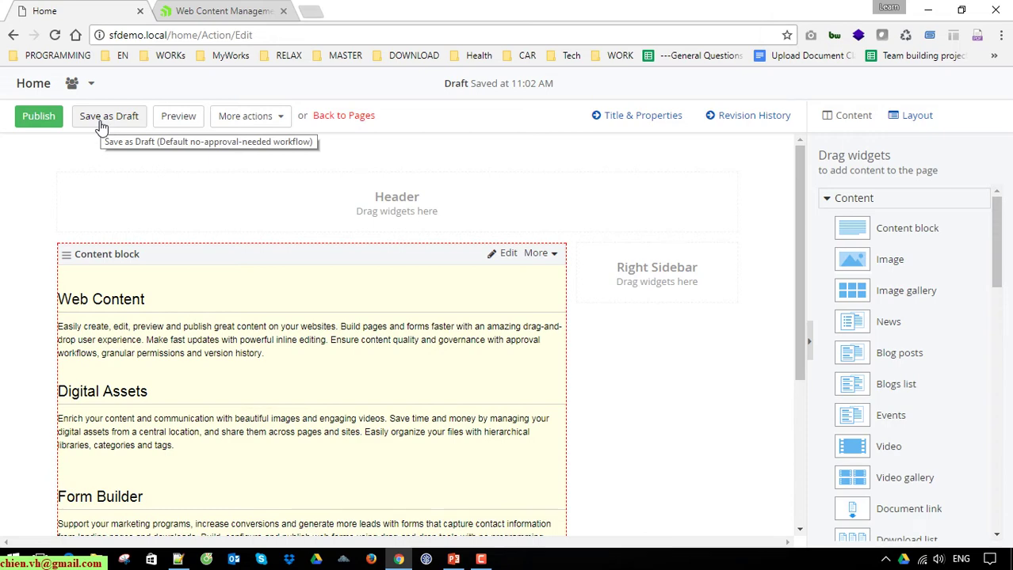
pyautogui.click(179, 115)
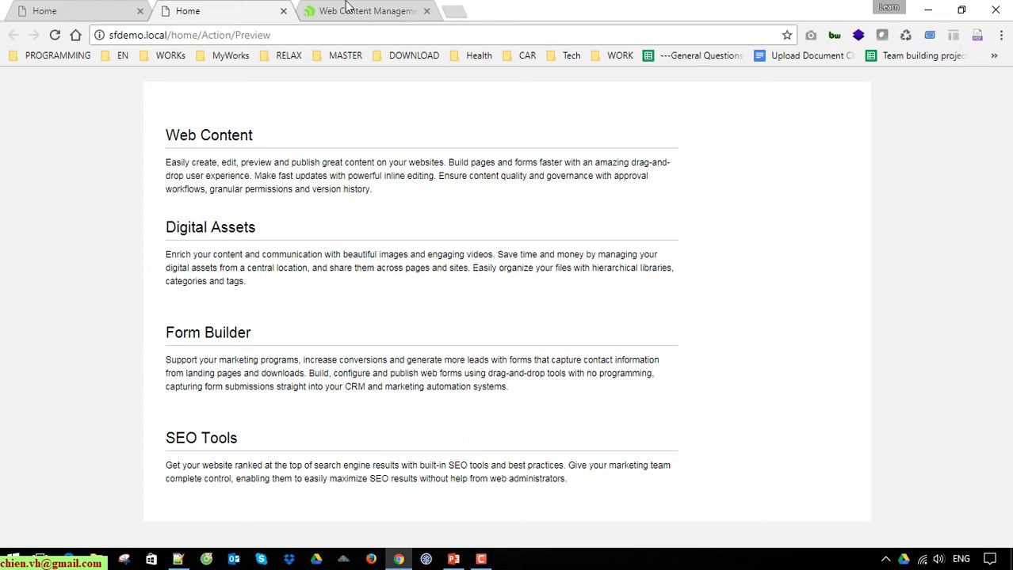
pyautogui.click(283, 11)
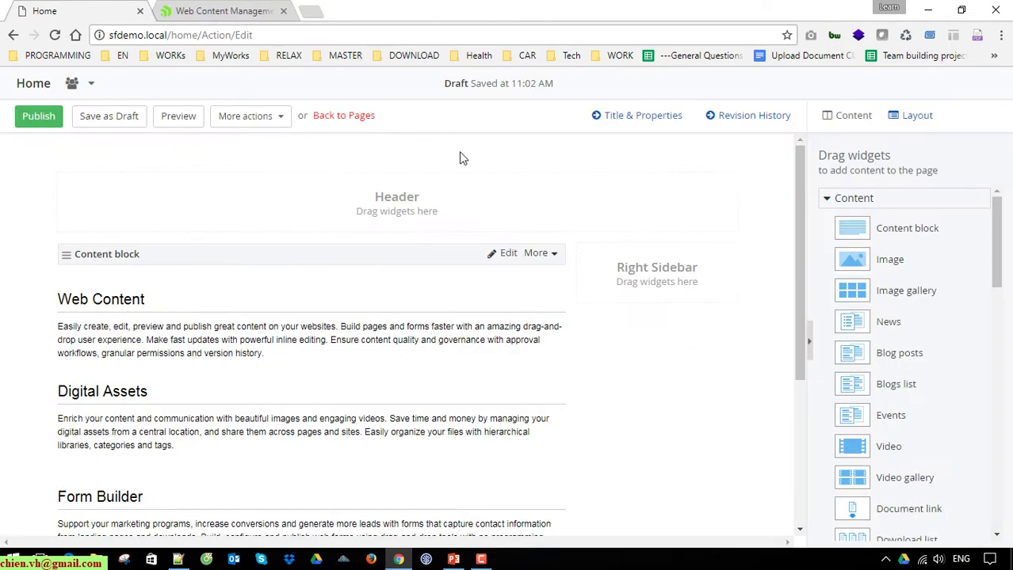
# Try scheduling the Home page to unpublish on 08/17/2017 00:00, and close the scheduling dialog without saving.
pyautogui.click(274, 124)
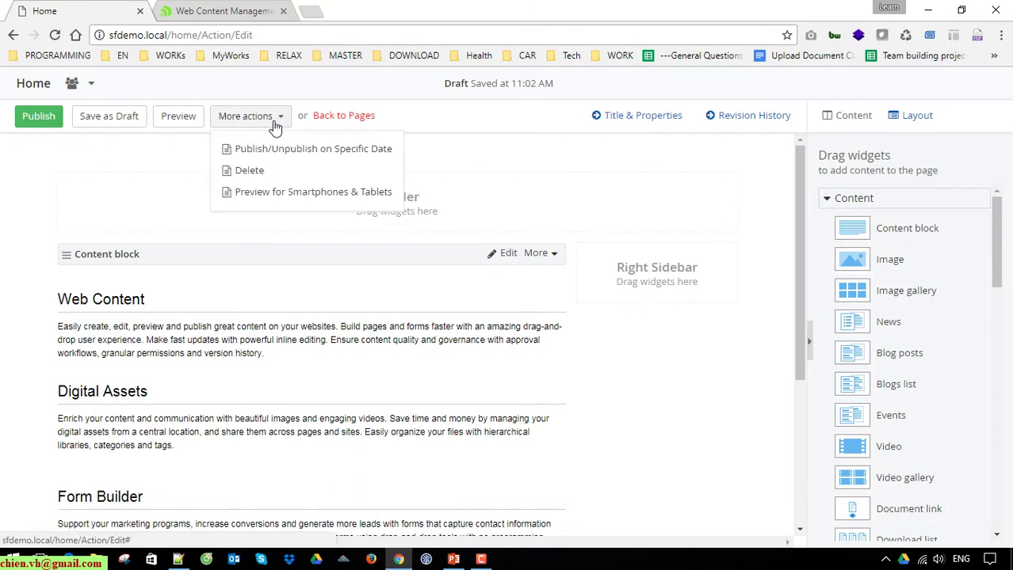
pyautogui.click(374, 152)
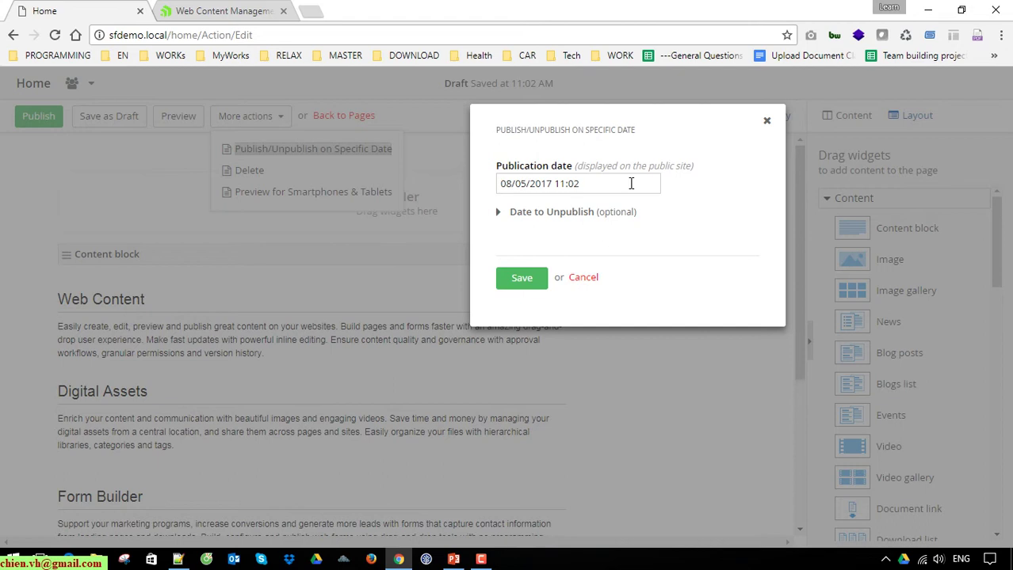
pyautogui.click(541, 214)
pyautogui.click(699, 245)
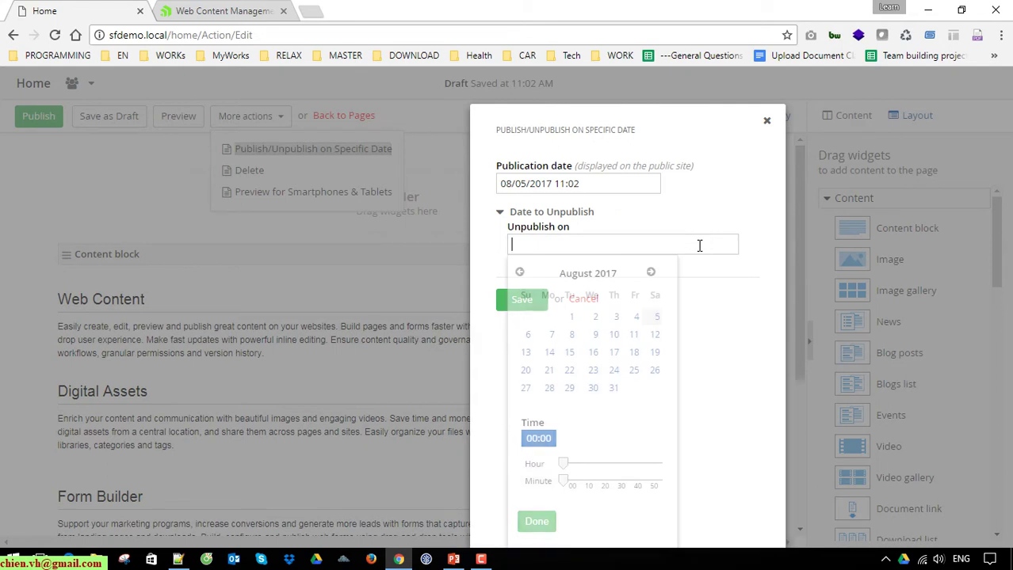
pyautogui.click(613, 352)
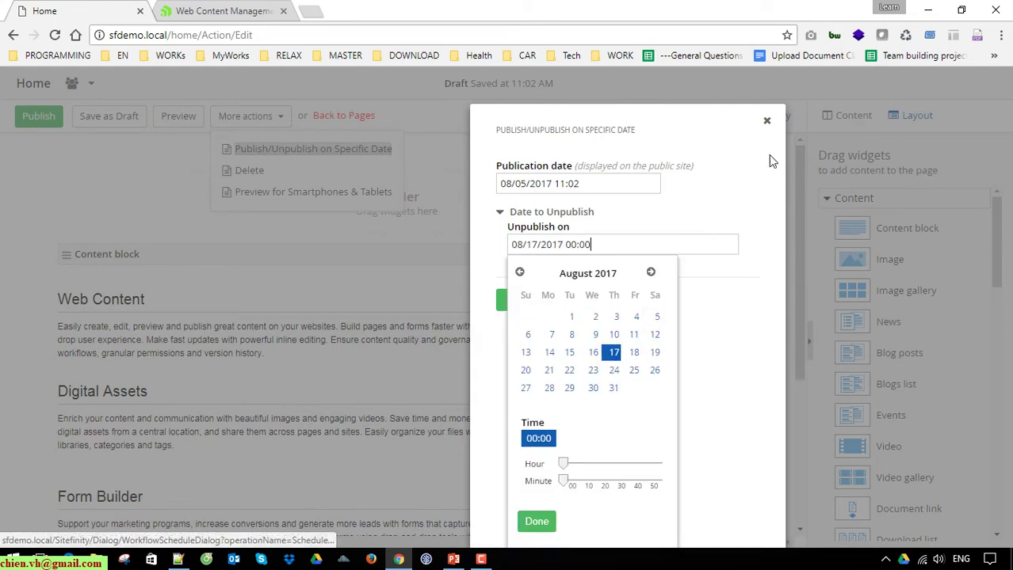
pyautogui.click(741, 203)
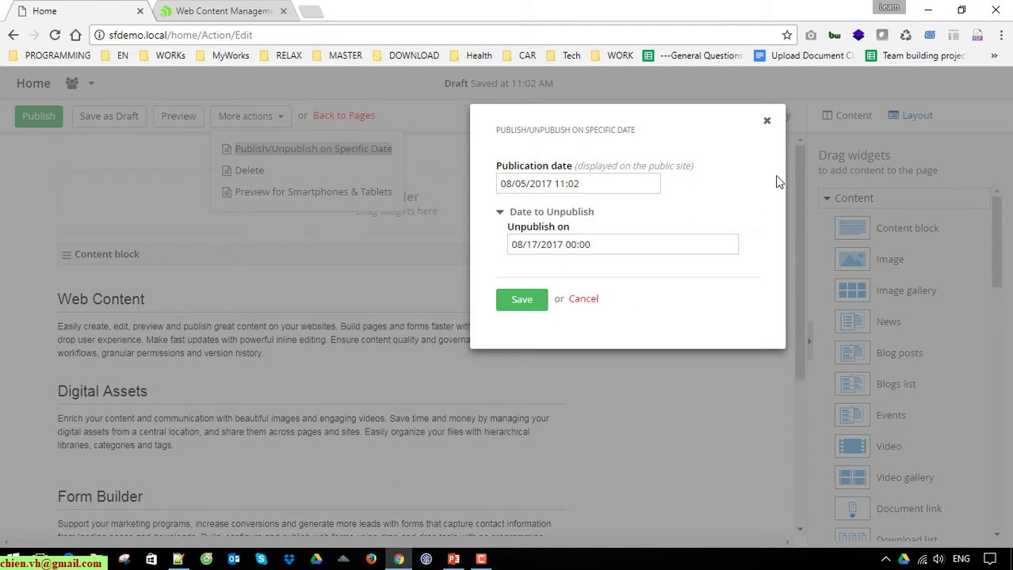
pyautogui.click(617, 183)
pyautogui.click(724, 246)
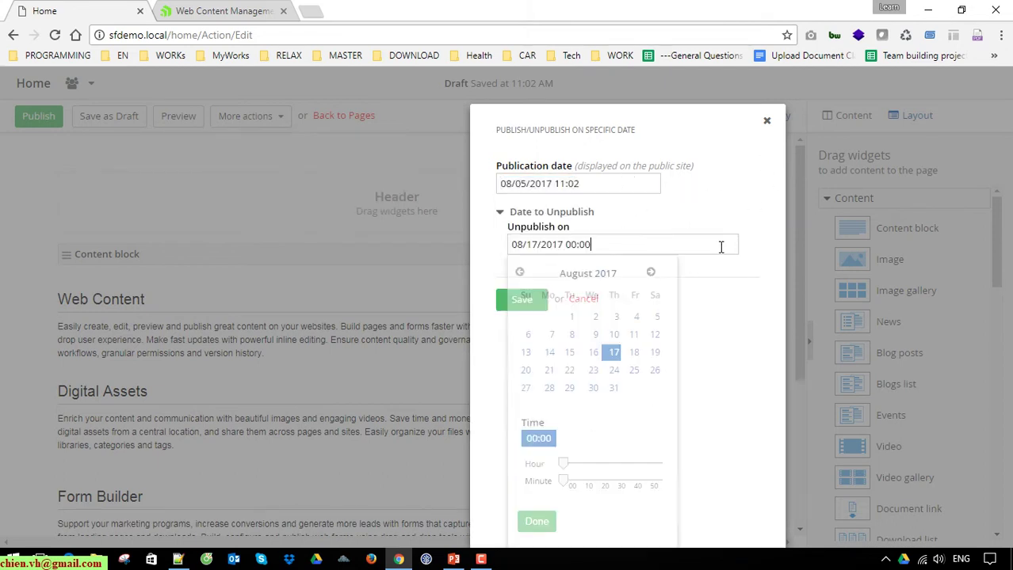
pyautogui.click(638, 345)
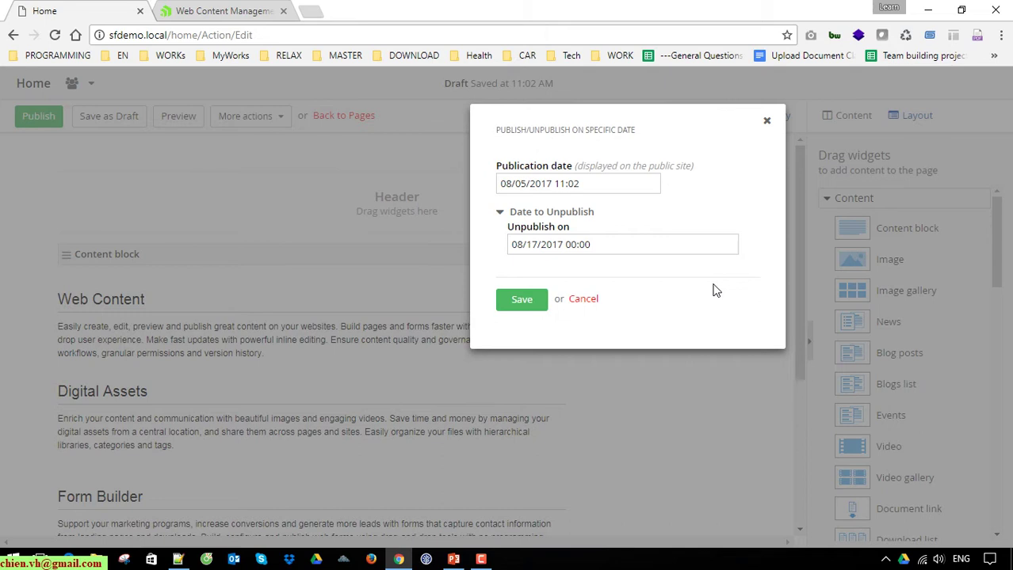
pyautogui.click(767, 123)
# Open the Home page's preview for smartphones and tablets and look through it on the iPhone 4.
pyautogui.click(281, 119)
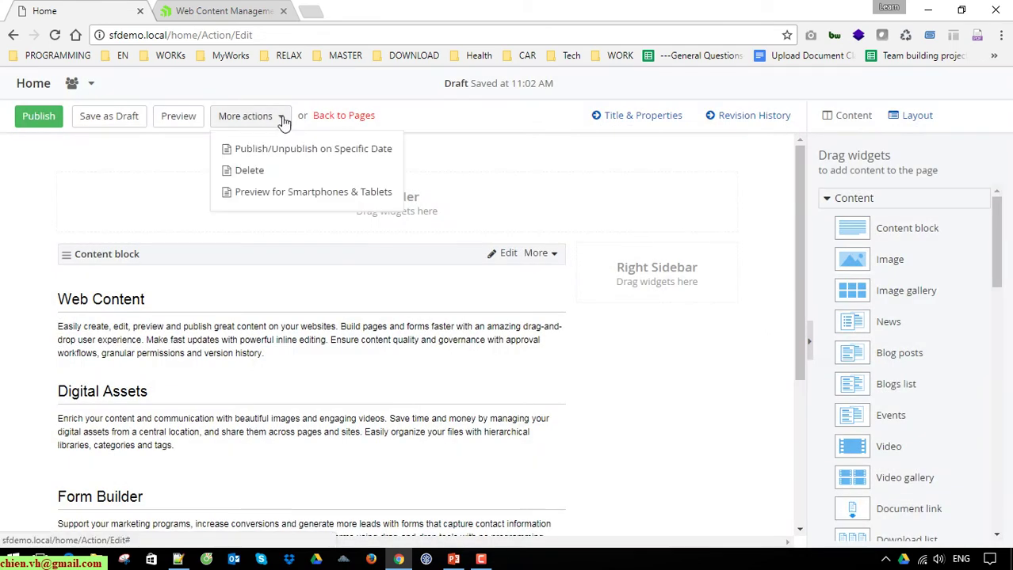
pyautogui.click(355, 196)
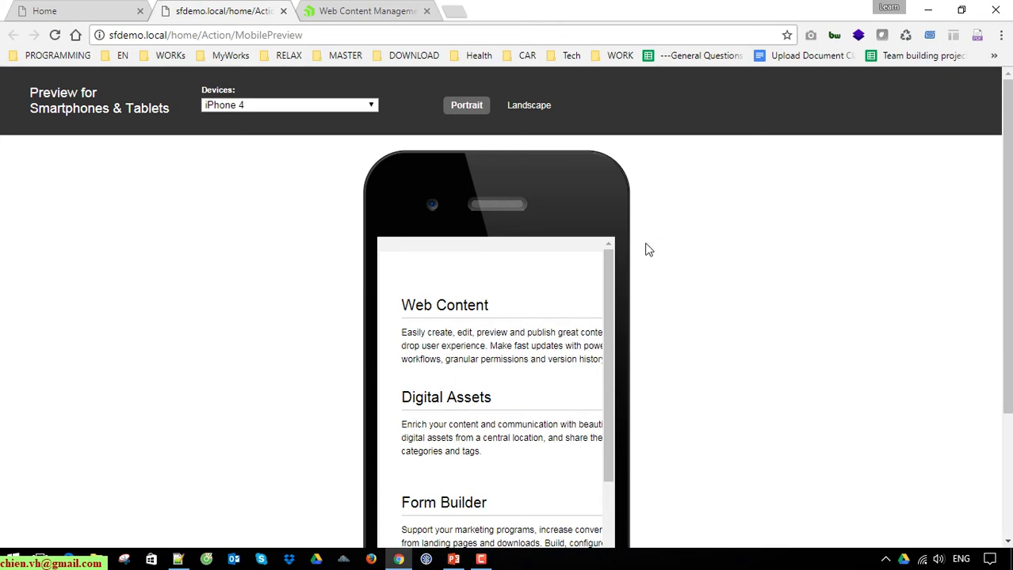
pyautogui.scroll(-2, 793, 287)
pyautogui.scroll(2, 692, 228)
pyautogui.scroll(-1, 694, 222)
pyautogui.scroll(1, 693, 219)
# Preview the Home page on the iPhone 5 and the iPhone 6.
pyautogui.click(371, 105)
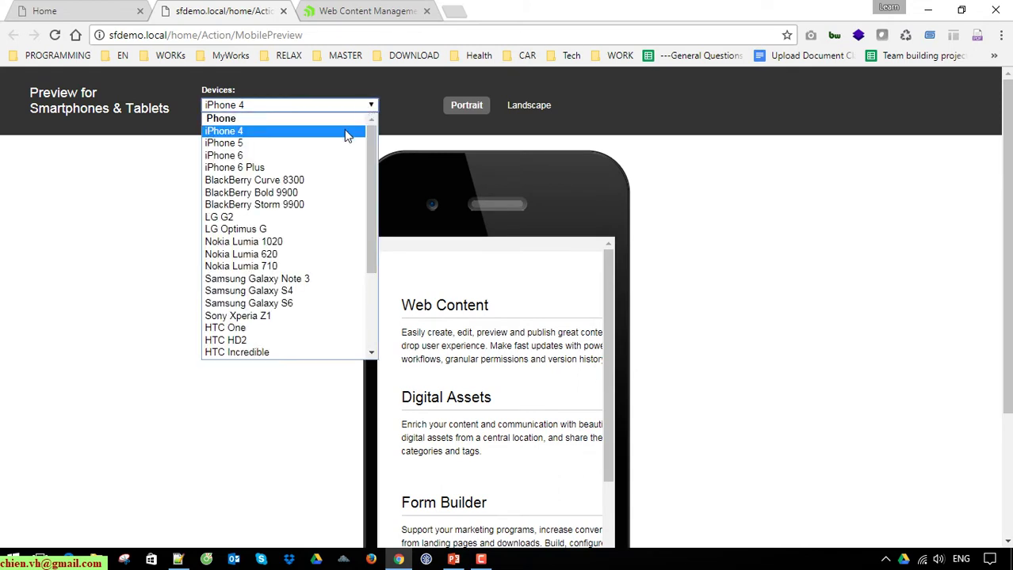
pyautogui.click(317, 144)
pyautogui.scroll(-1, 443, 194)
pyautogui.scroll(1, 384, 199)
pyautogui.click(349, 111)
pyautogui.click(259, 154)
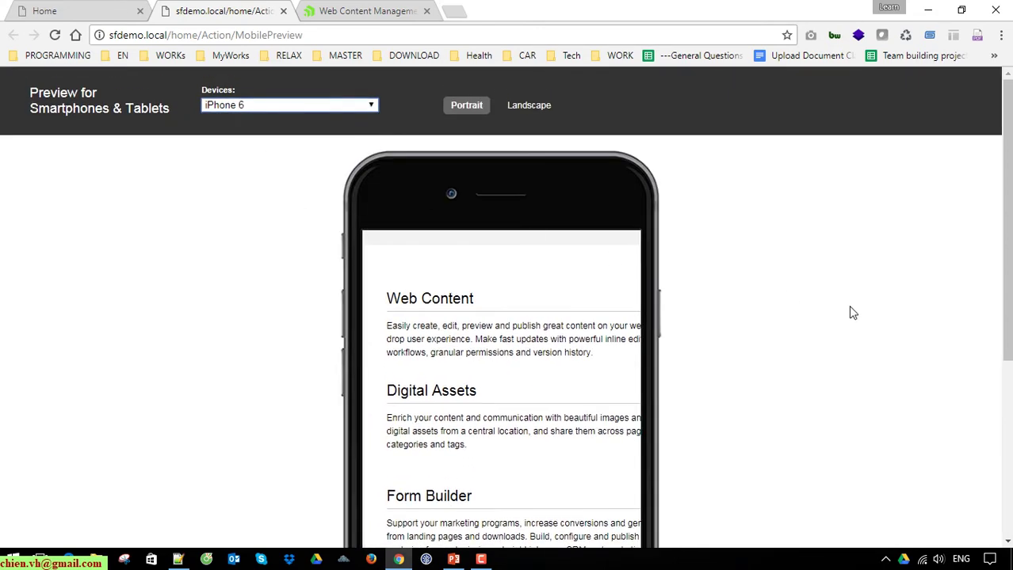
pyautogui.scroll(-4, 934, 318)
pyautogui.scroll(4, 924, 326)
# Preview the Home page on the LG G2 and the Kindle Fire, viewing the content across its full width on the tablet.
pyautogui.click(370, 106)
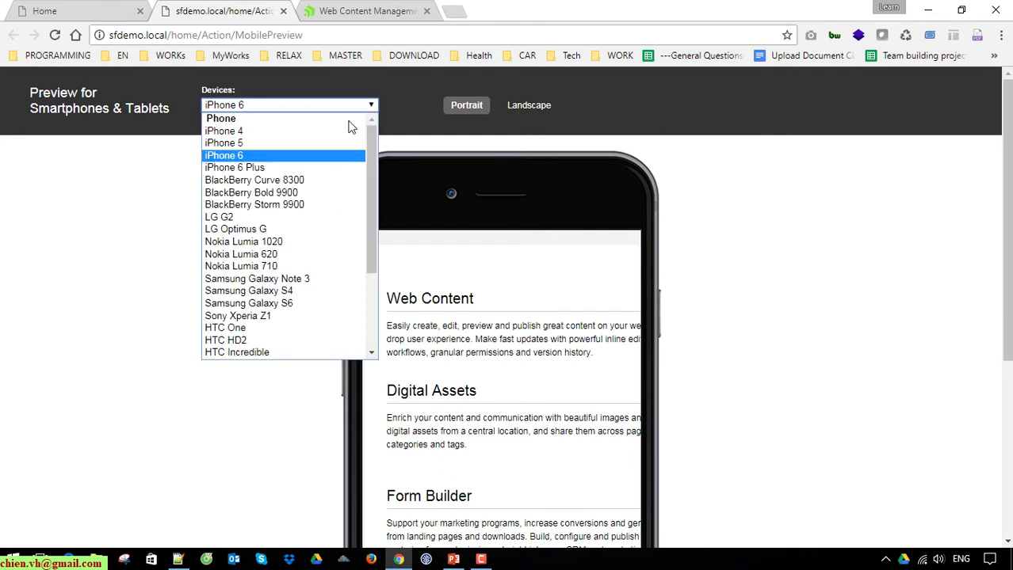
pyautogui.click(271, 220)
pyautogui.click(328, 107)
pyautogui.scroll(-3, 274, 331)
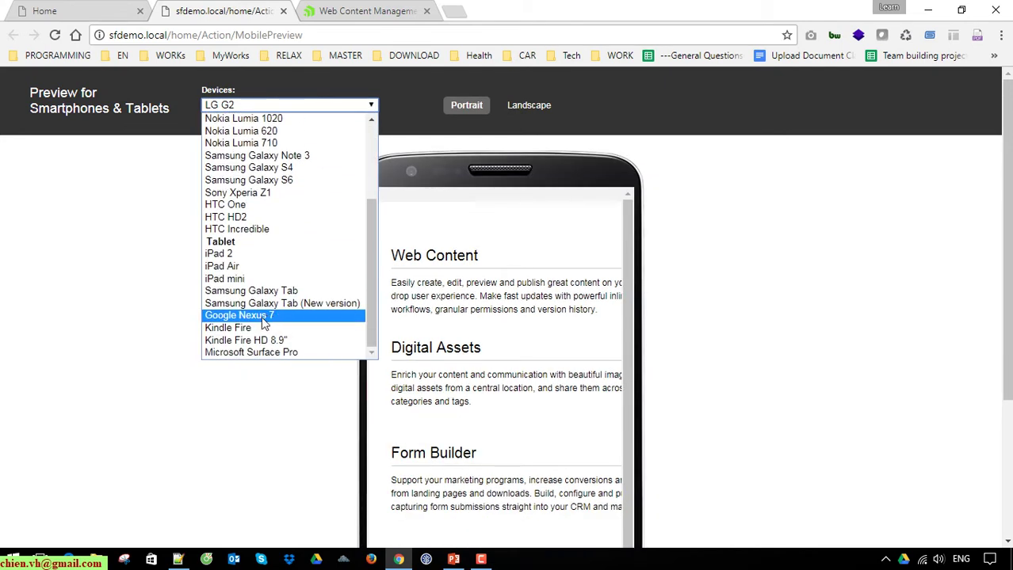
pyautogui.click(256, 333)
pyautogui.scroll(-6, 841, 302)
pyautogui.doubleClick(619, 116)
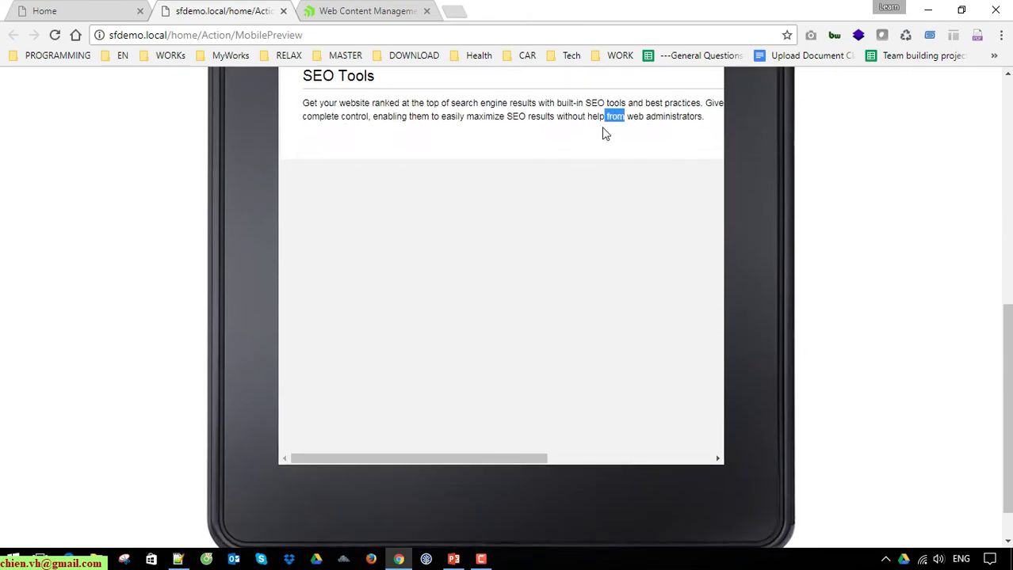
pyautogui.moveTo(457, 460); pyautogui.dragTo(728, 487)
pyautogui.scroll(6, 909, 289)
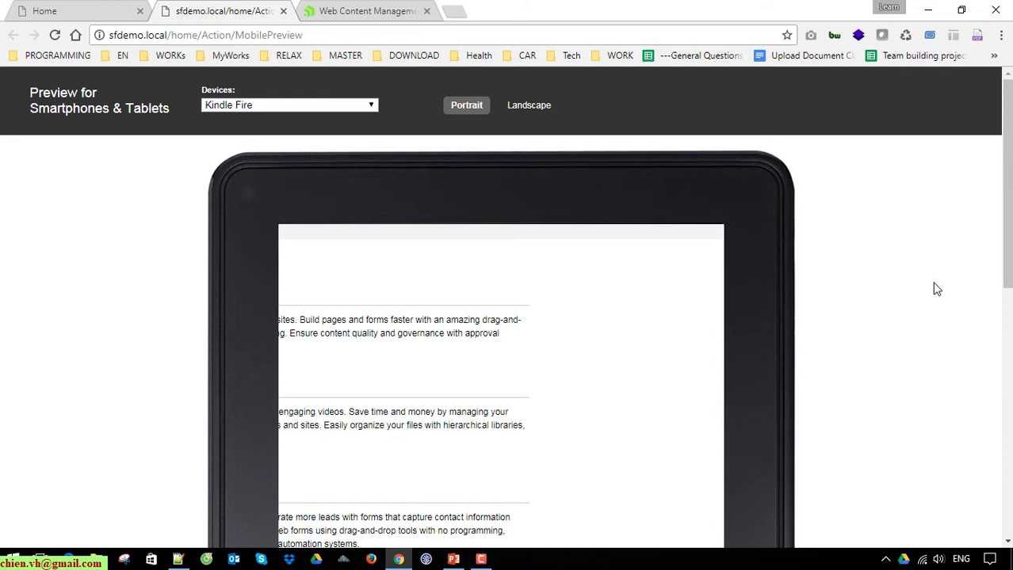
# View the Kindle Fire preview in landscape orientation and close the device preview to return to the page editor.
pyautogui.click(540, 107)
pyautogui.scroll(-1, 864, 274)
pyautogui.moveTo(1006, 155); pyautogui.dragTo(1005, 262)
pyautogui.scroll(10, 1005, 262)
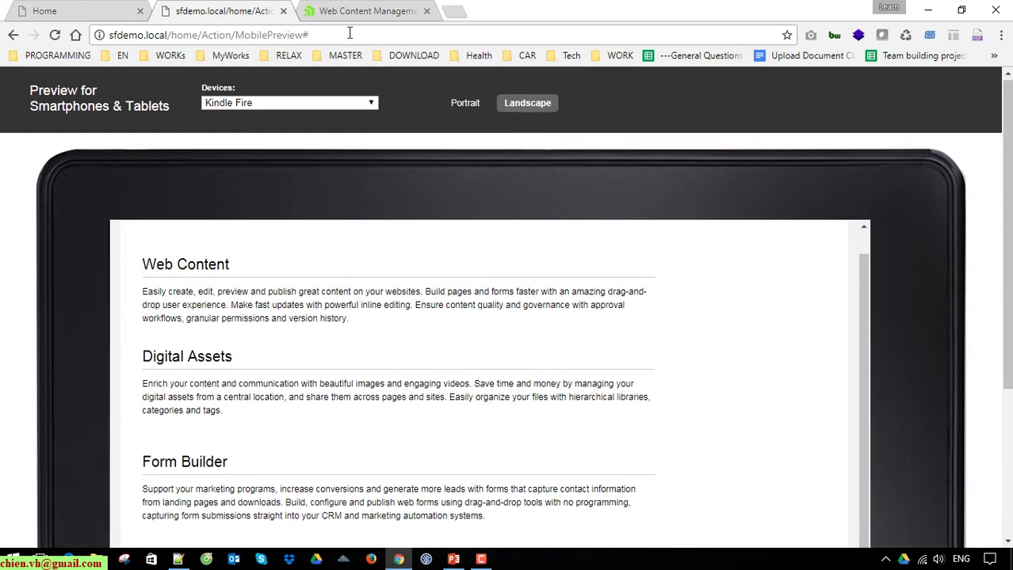
pyautogui.middleClick(219, 7)
pyautogui.click(45, 199)
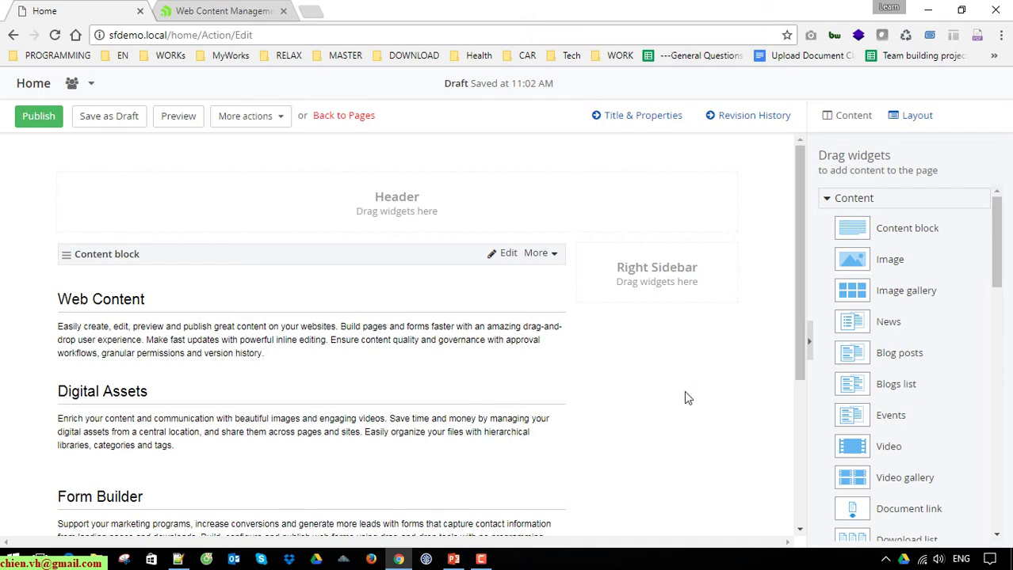
# Publish the Home page and view its live version, closing it to return to the pages list.
pyautogui.click(46, 117)
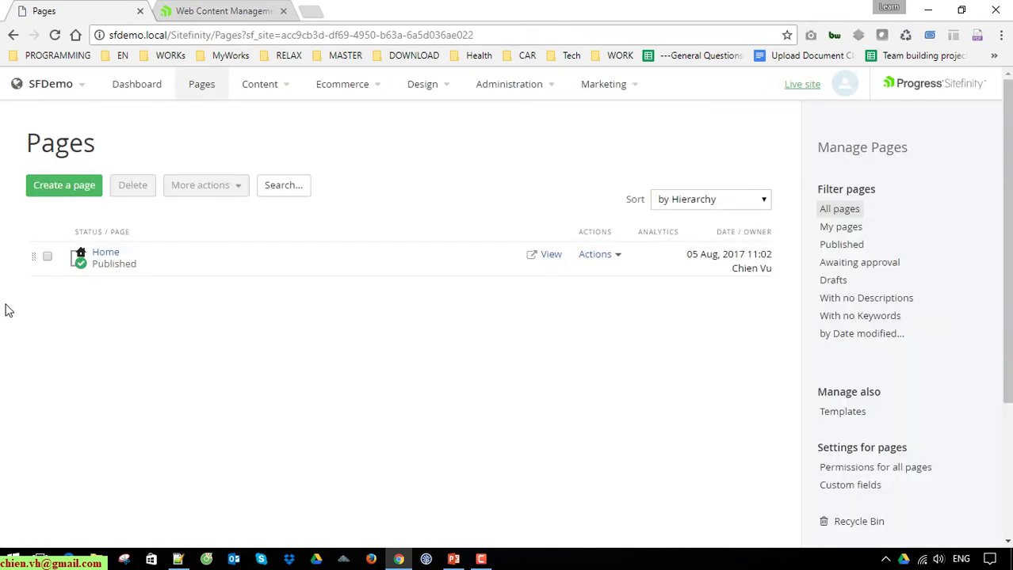
pyautogui.click(548, 256)
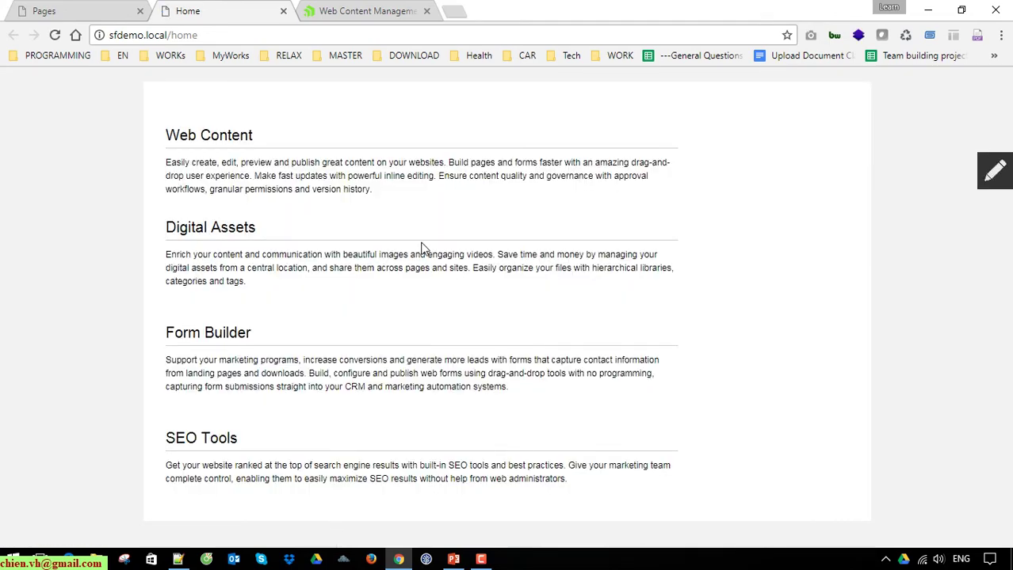
pyautogui.hotkey('ctrl', 'a')
pyautogui.click(394, 158)
pyautogui.middleClick(218, 14)
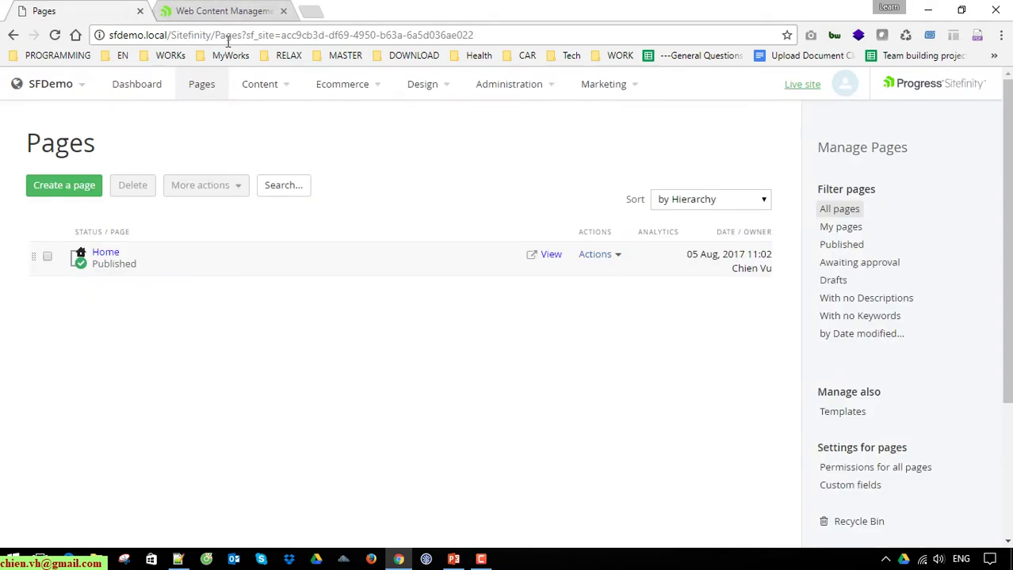
# Create a top-level page named Introduction with the Right Sidebar, Header, Footer template and go on to add its content.
pyautogui.click(68, 187)
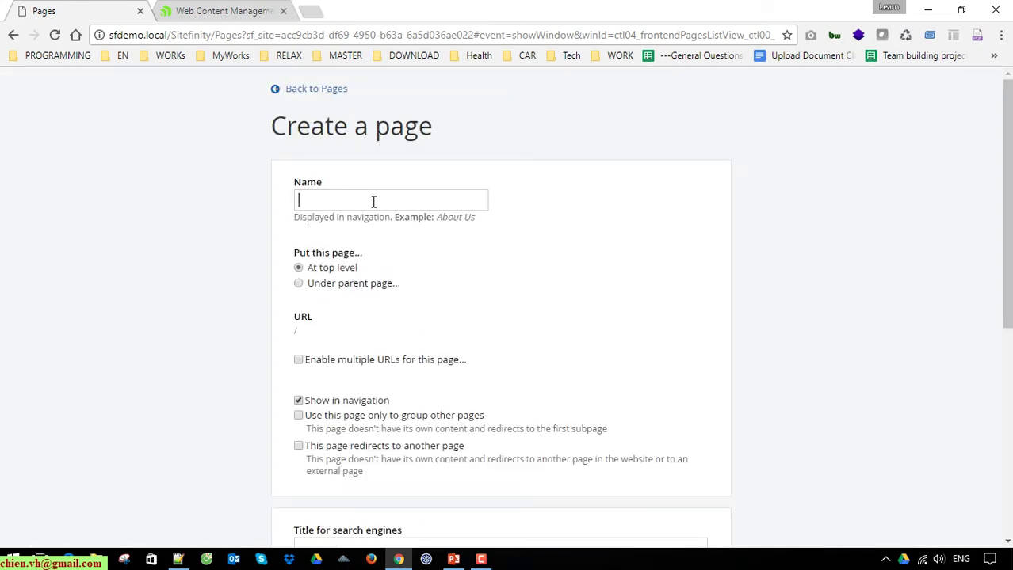
pyautogui.write('Introduction')
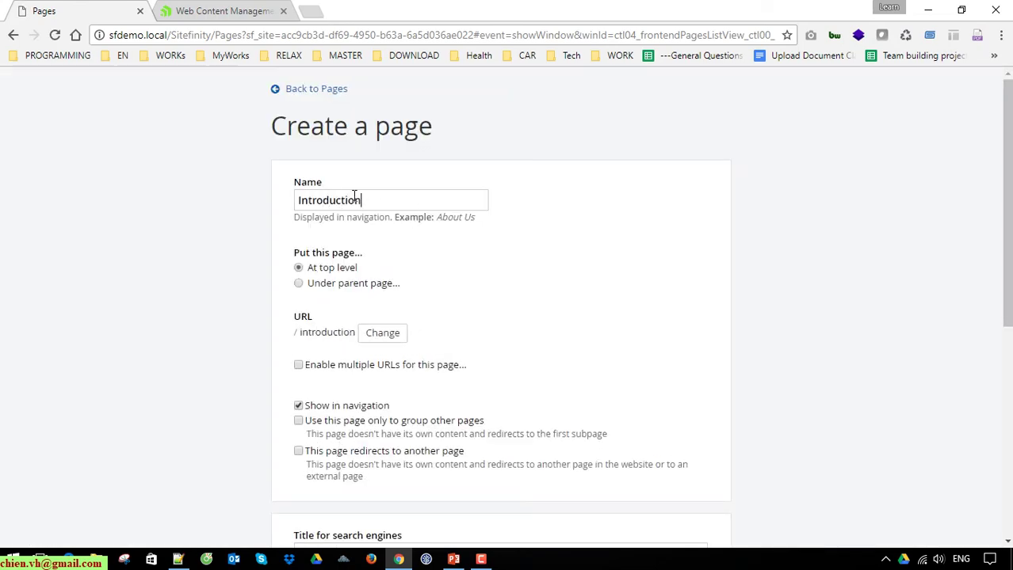
pyautogui.scroll(-5, 380, 294)
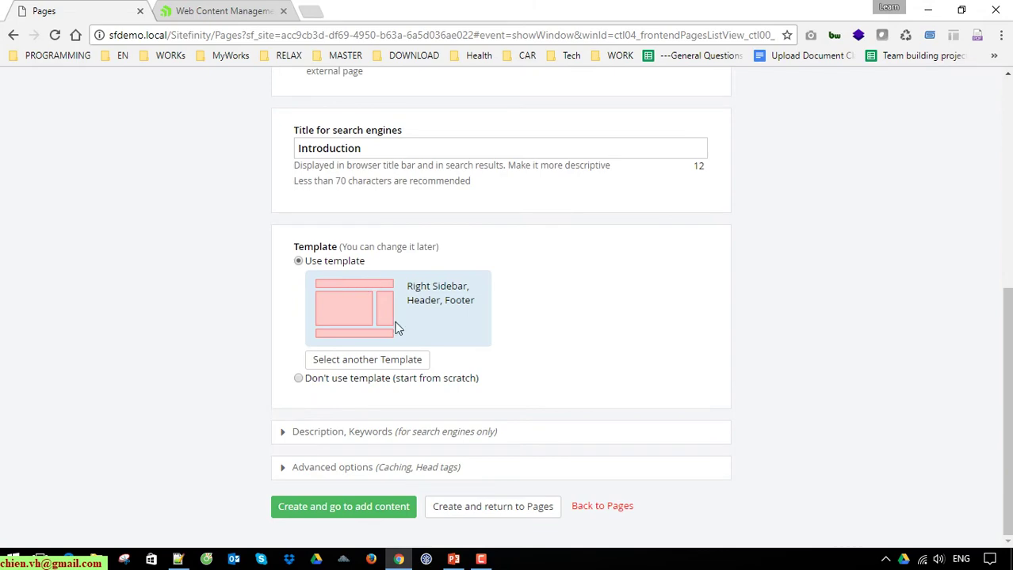
pyautogui.click(341, 507)
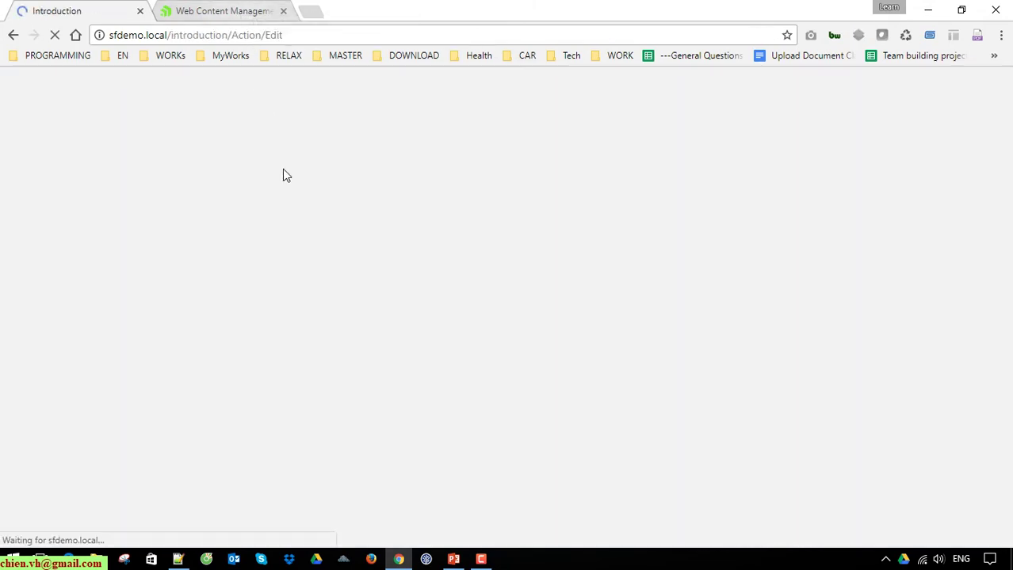
# Copy the Decision Support heading and paragraph from the Content Management page and return to the Introduction page editor.
pyautogui.click(224, 13)
pyautogui.scroll(-10, 447, 204)
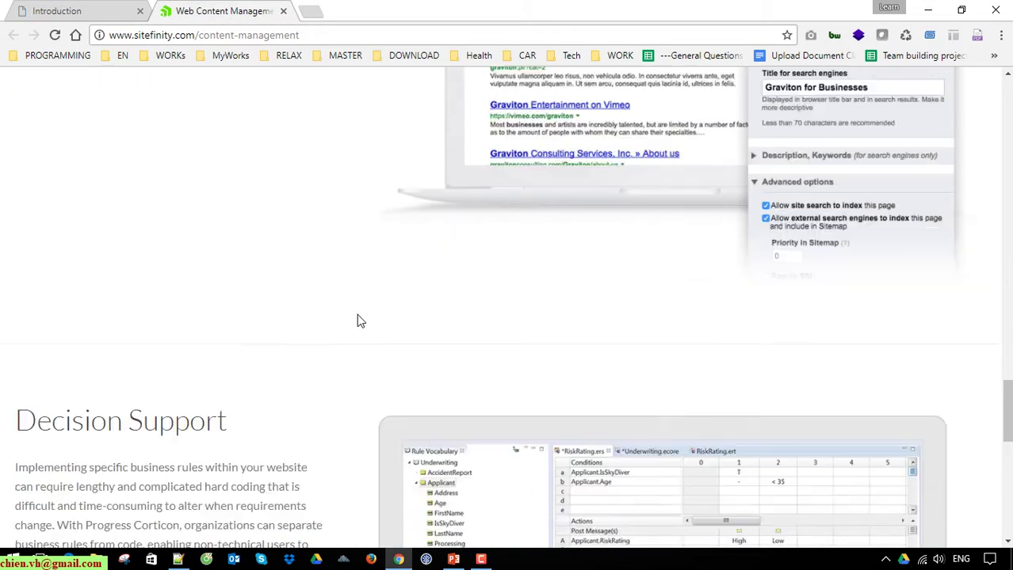
pyautogui.scroll(1, 72, 190)
pyautogui.moveTo(16, 176); pyautogui.dragTo(199, 394)
pyautogui.hotkey('ctrl', 'c')
pyautogui.click(79, 11)
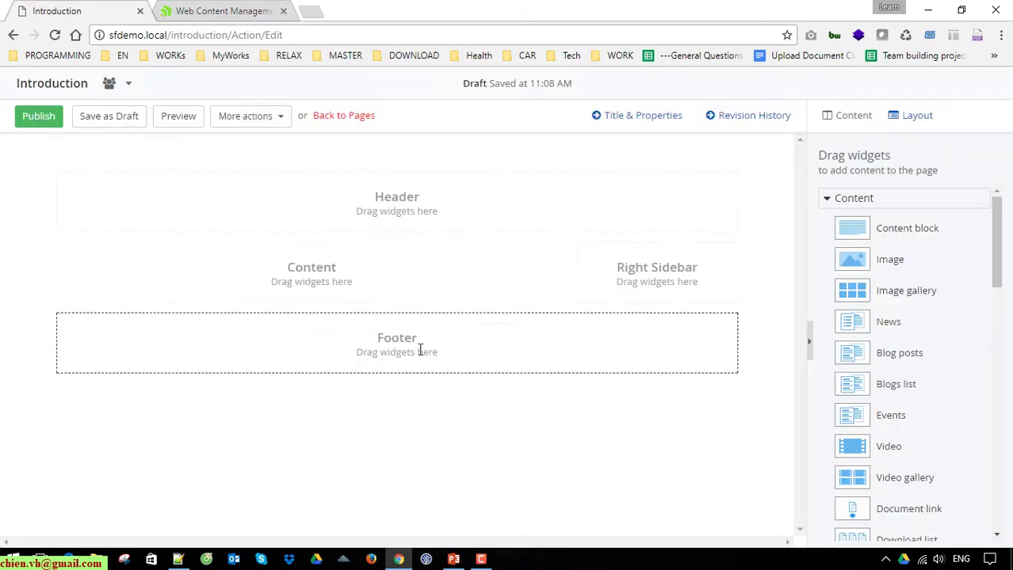
# Add a content block to the Introduction page's Content area, paste the copied Decision Support text, save it and publish the page.
pyautogui.moveTo(902, 228); pyautogui.dragTo(317, 284)
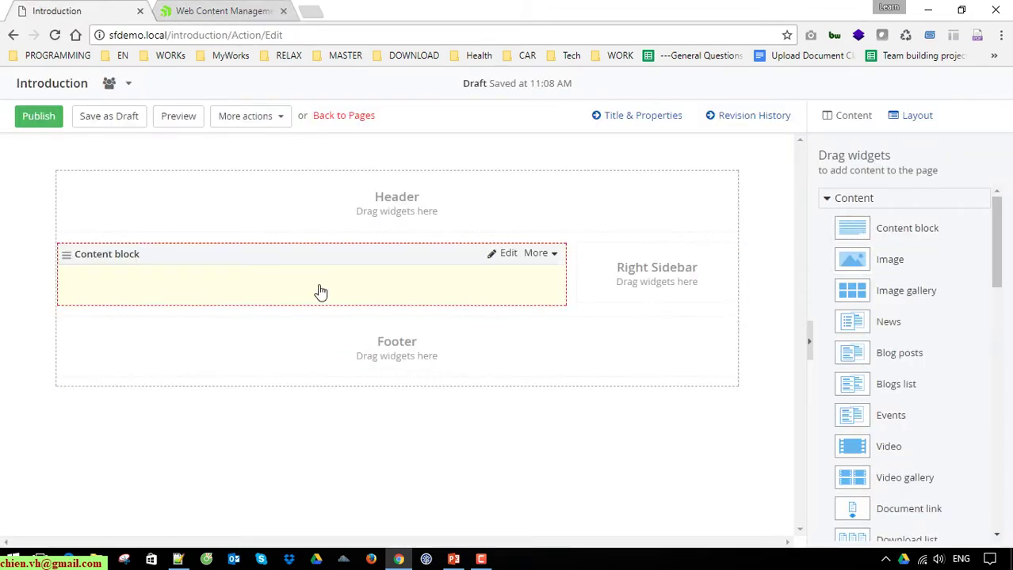
pyautogui.click(308, 295)
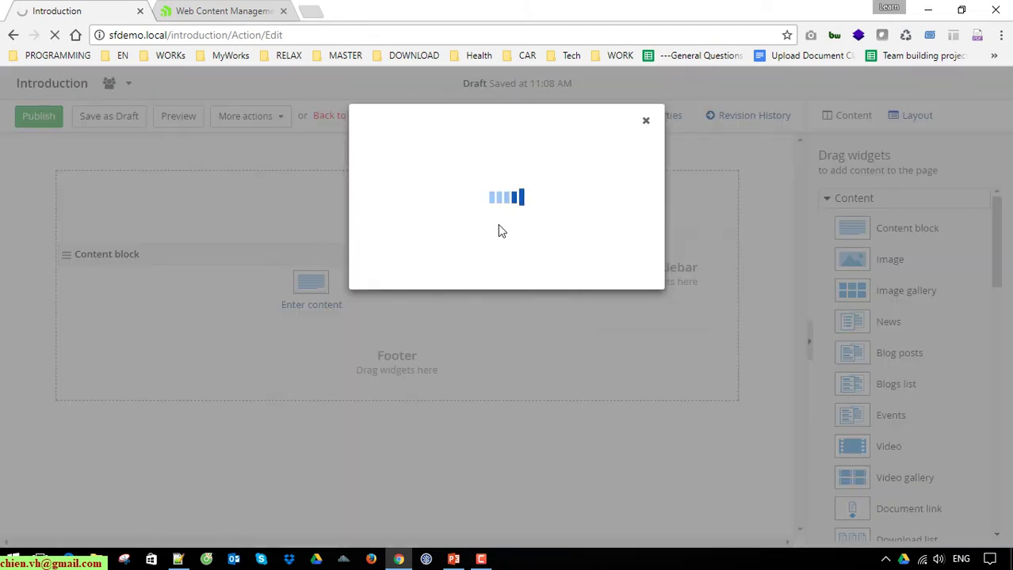
pyautogui.hotkey('ctrl', 'v')
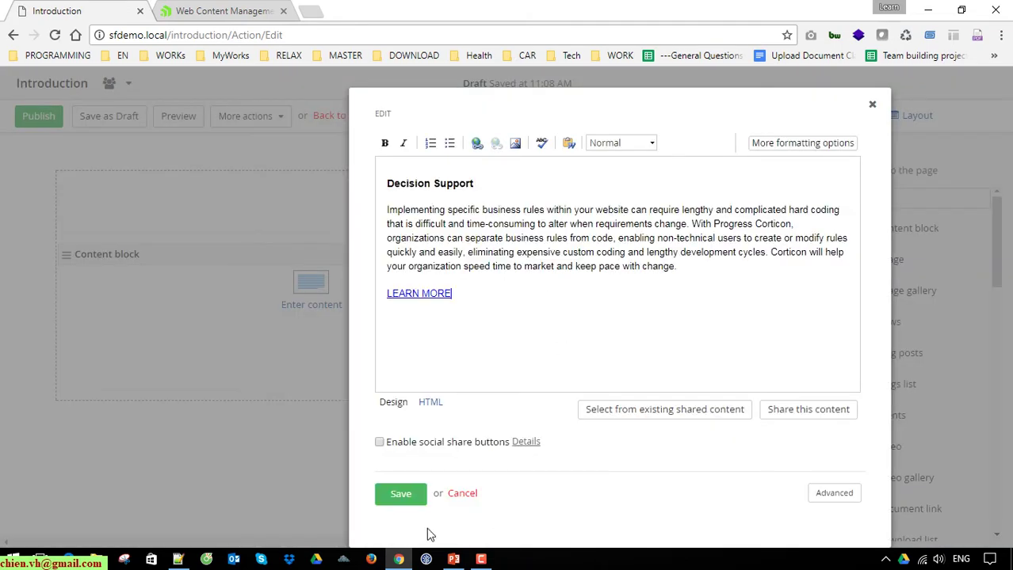
pyautogui.click(402, 494)
pyautogui.click(44, 117)
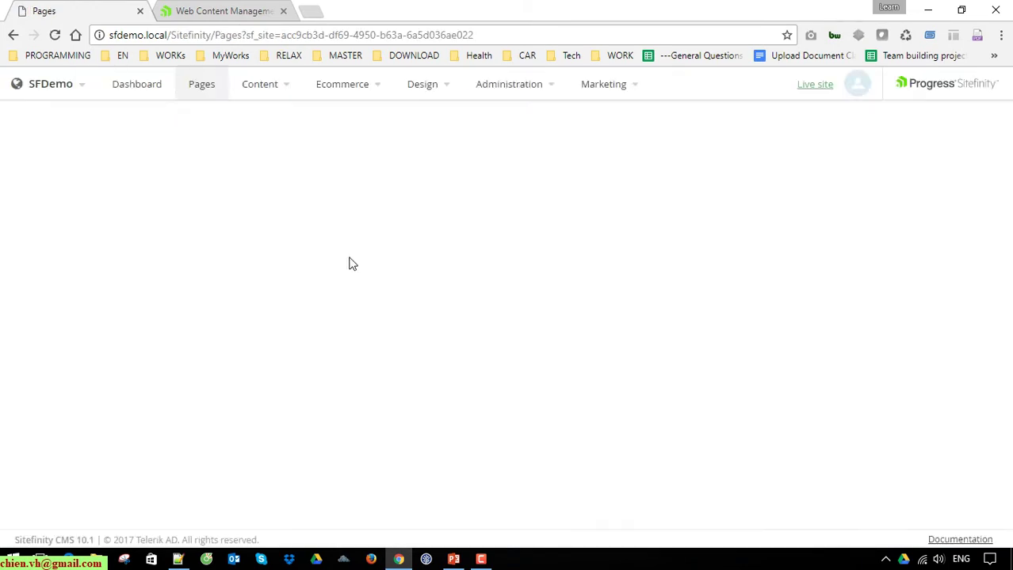
# View the live version of the Introduction page, continuing past the trial notice, and close it to return to the pages list.
pyautogui.click(551, 288)
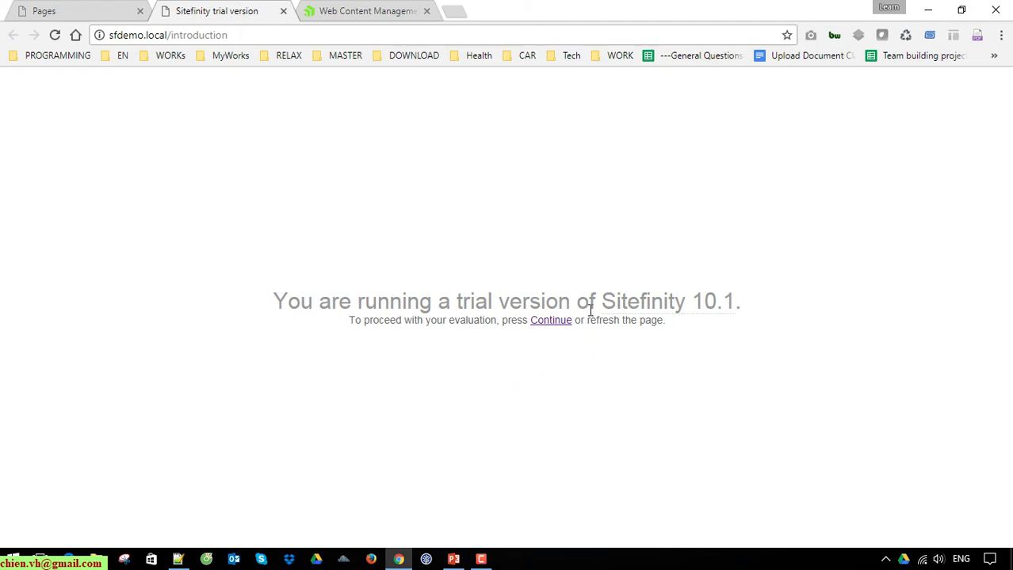
pyautogui.click(551, 321)
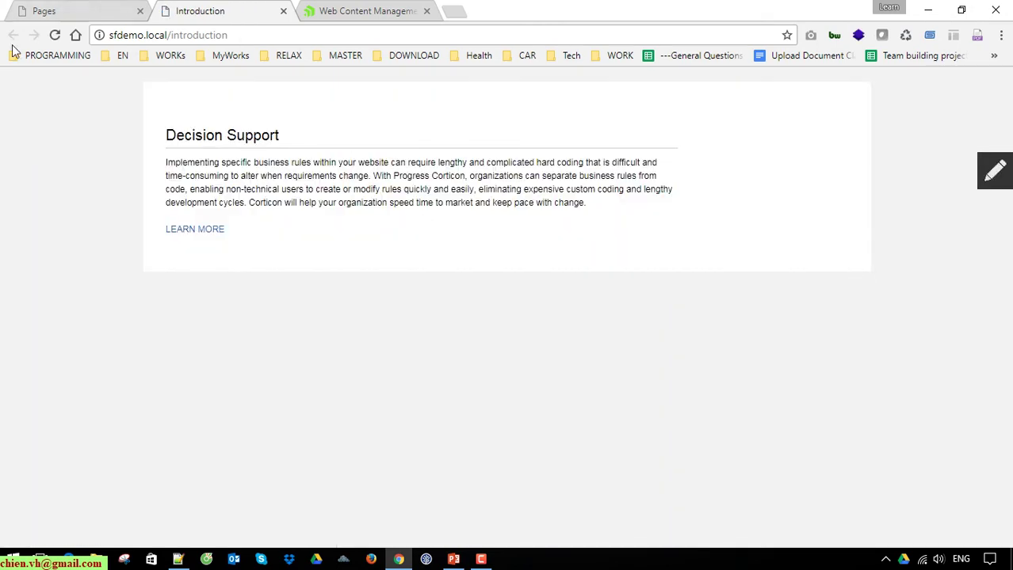
pyautogui.click(283, 12)
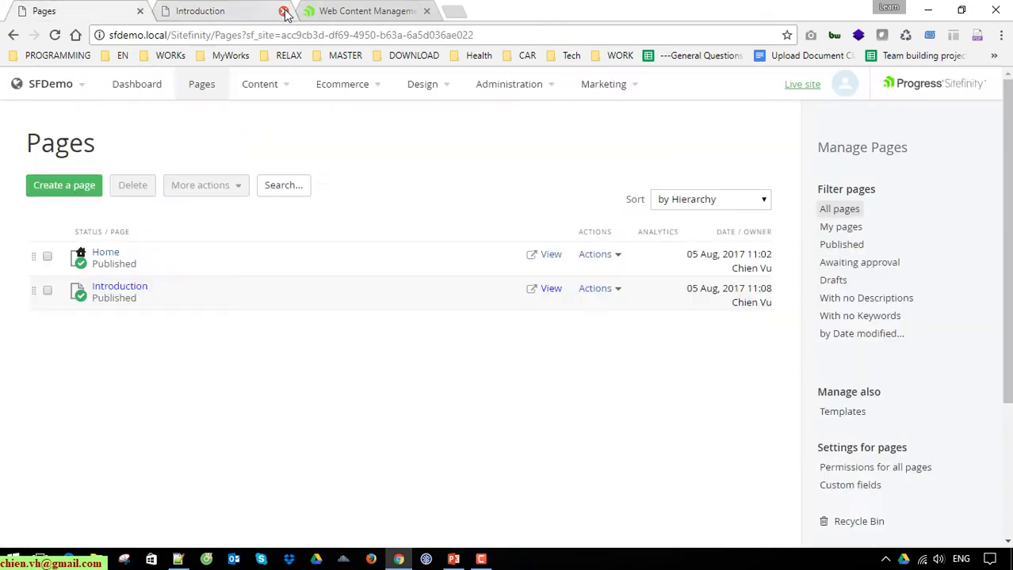
# Create a top-level page named Services with the Right Sidebar, Header, Footer template and place a content block in its Content area.
pyautogui.click(83, 189)
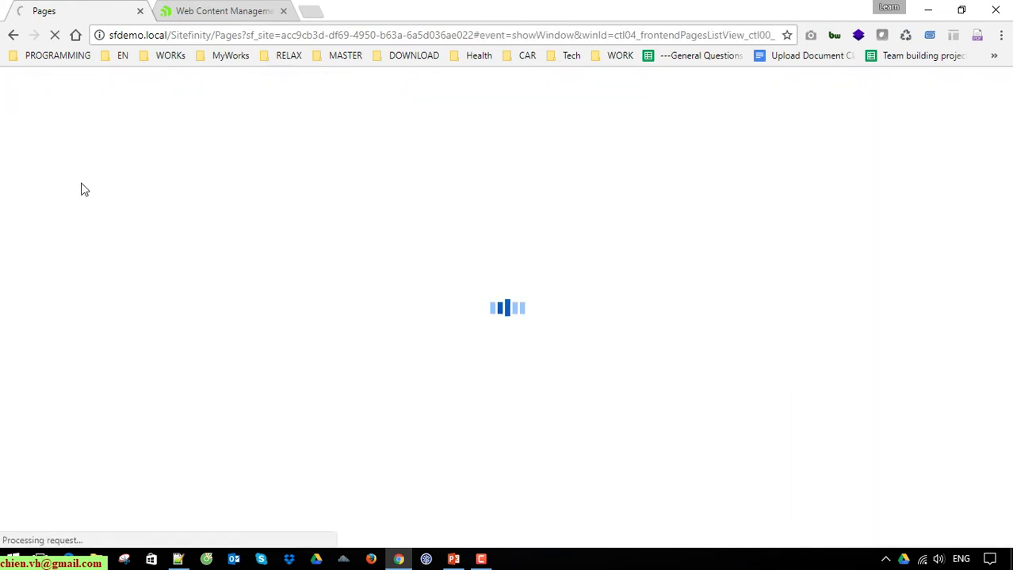
pyautogui.write('Se')
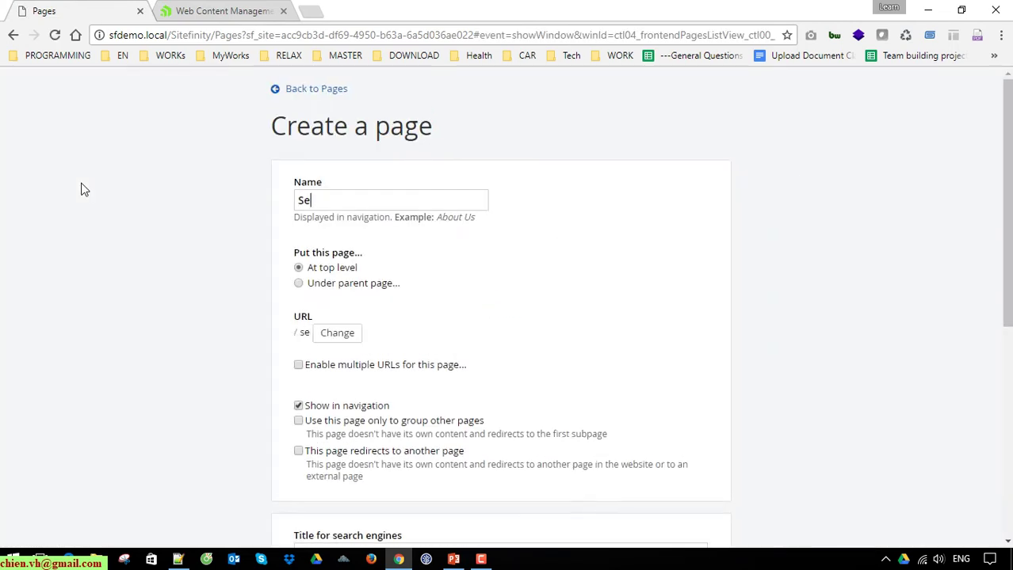
pyautogui.write('rvices')
pyautogui.scroll(-5, 413, 434)
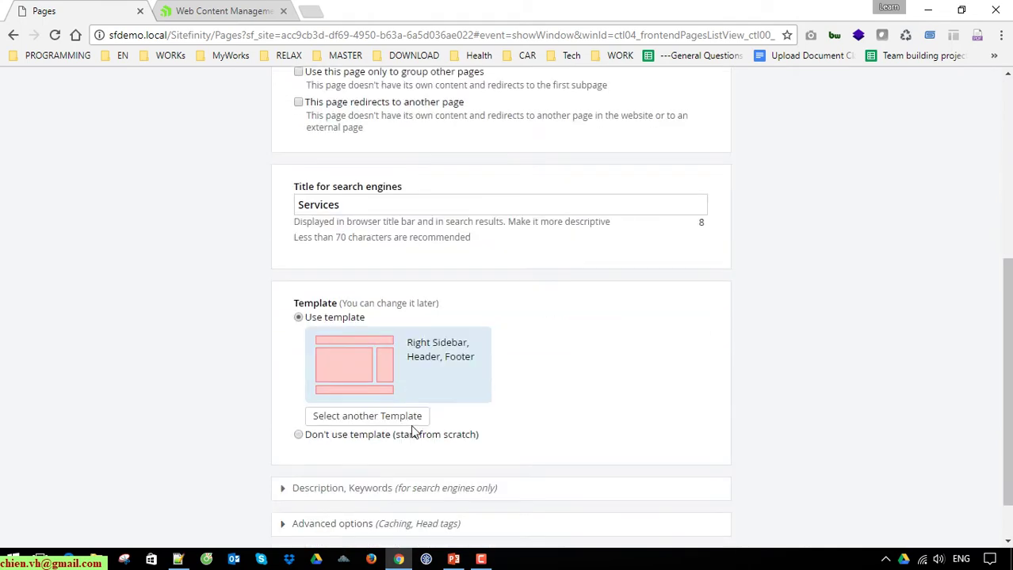
pyautogui.click(340, 503)
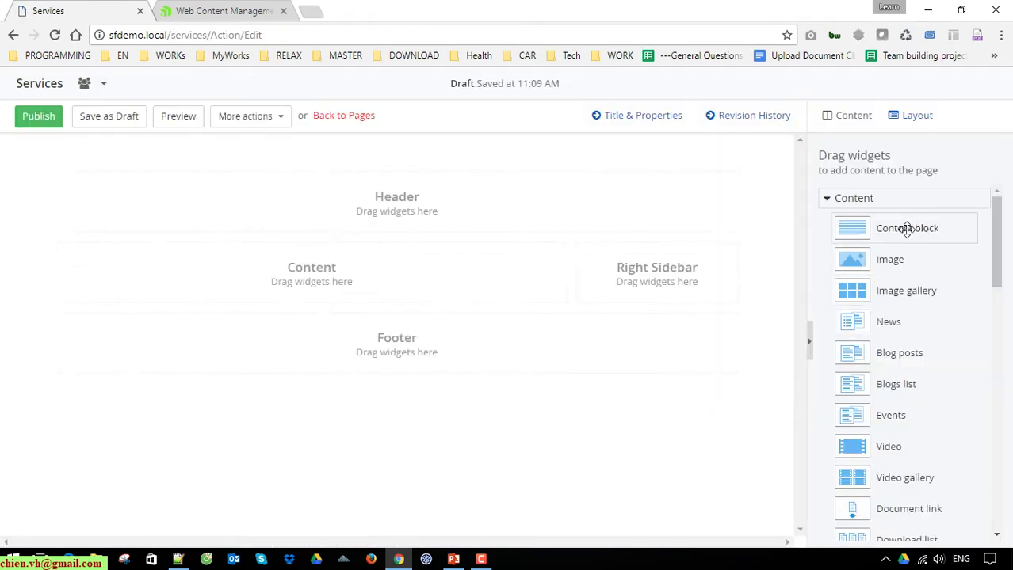
pyautogui.moveTo(904, 227); pyautogui.dragTo(384, 271)
# Copy the Personalization heading and paragraph from Sitefinity's Customer Experience Management page and return to the Services page editor.
pyautogui.click(226, 11)
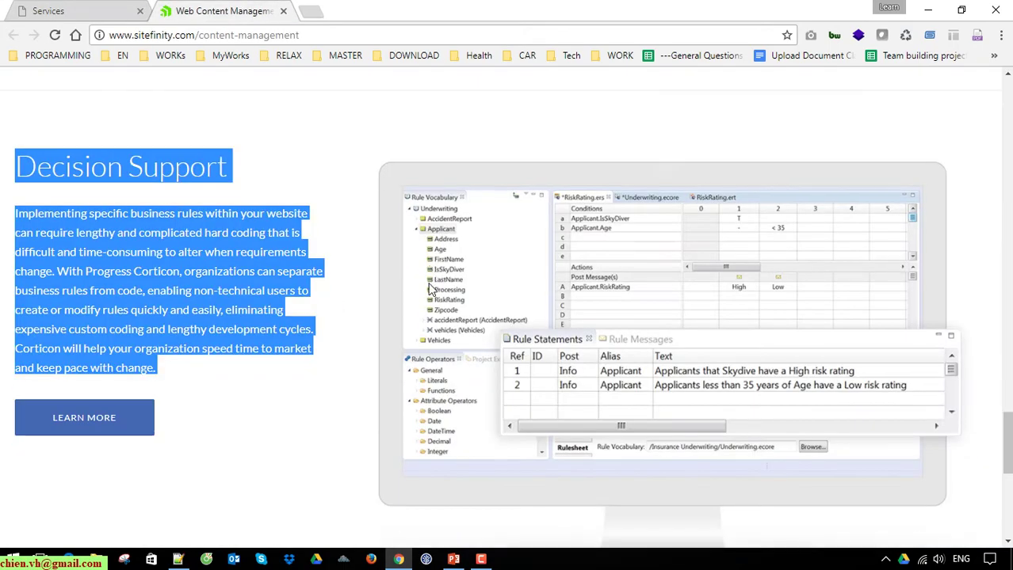
pyautogui.scroll(-15, 321, 394)
pyautogui.scroll(15, 314, 401)
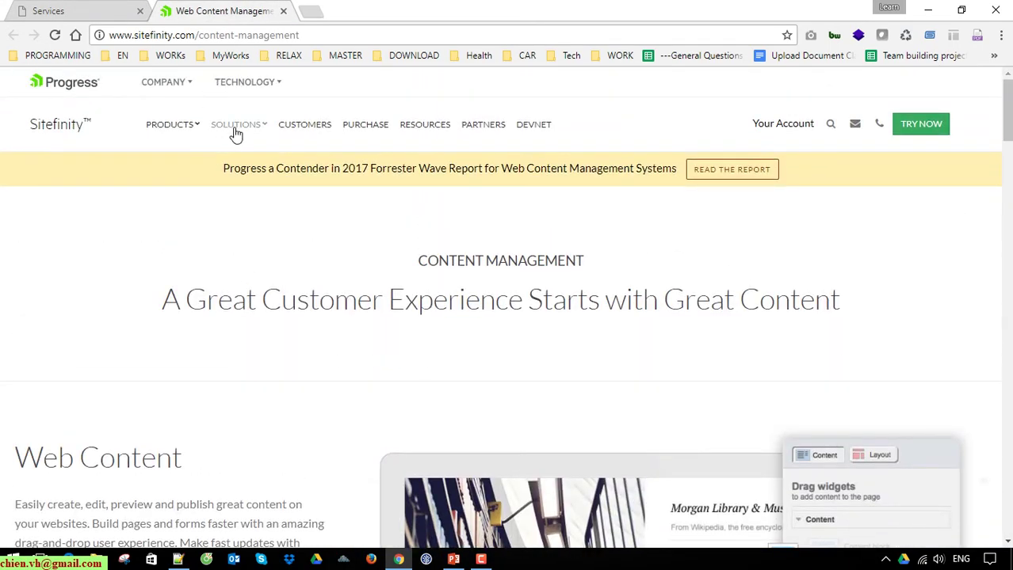
pyautogui.moveTo(192, 127)
pyautogui.click(95, 333)
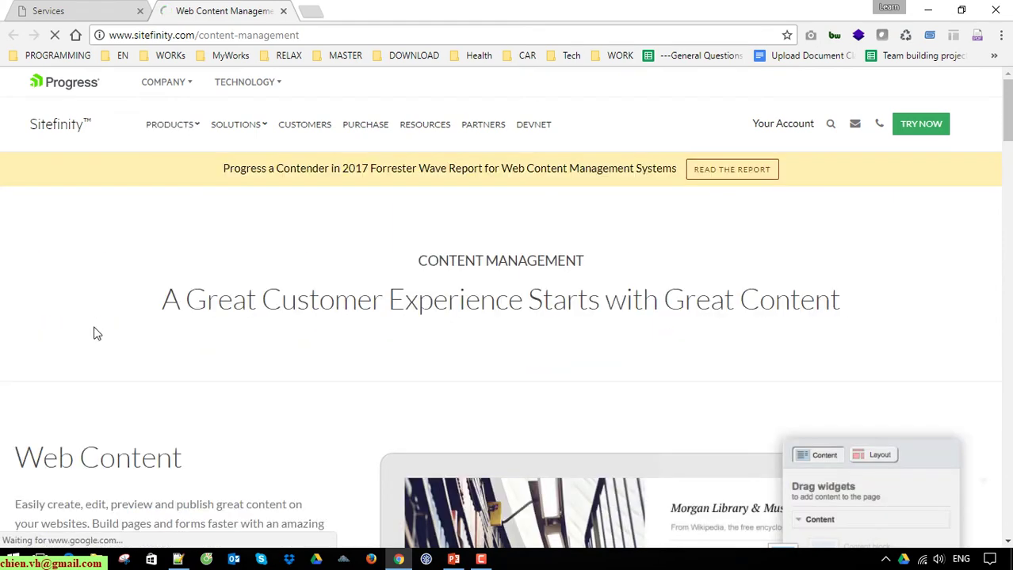
pyautogui.scroll(-3, 151, 398)
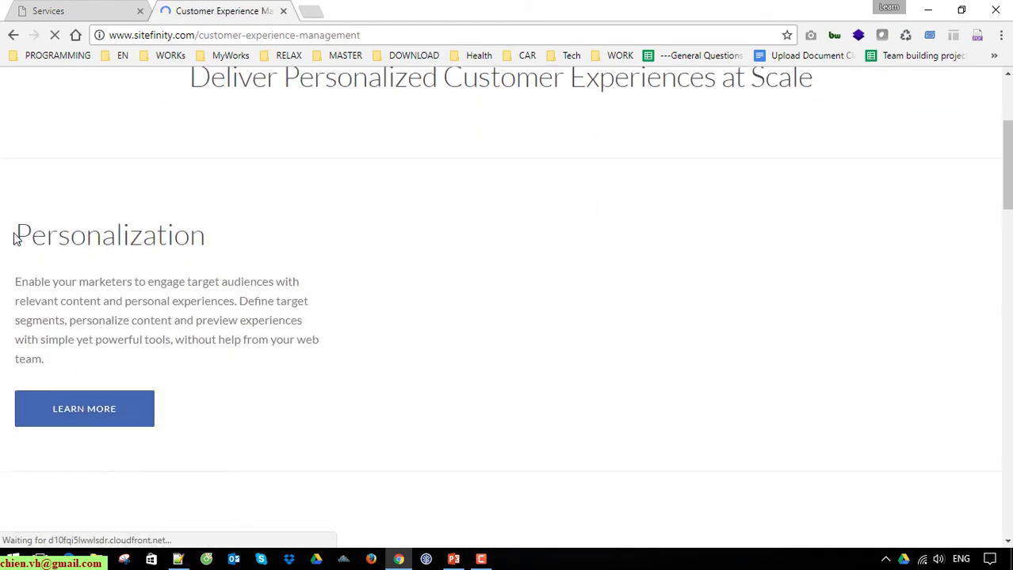
pyautogui.moveTo(19, 233); pyautogui.dragTo(109, 353)
pyautogui.hotkey('ctrl', 'c')
pyautogui.click(63, 10)
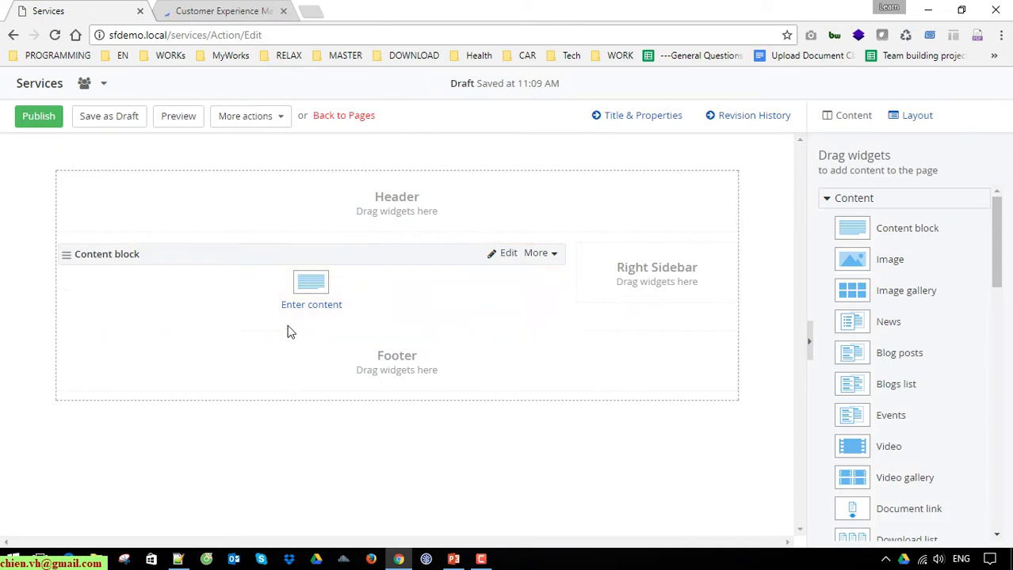
# Paste the copied Personalization text into the Services page's content block and save it.
pyautogui.click(314, 303)
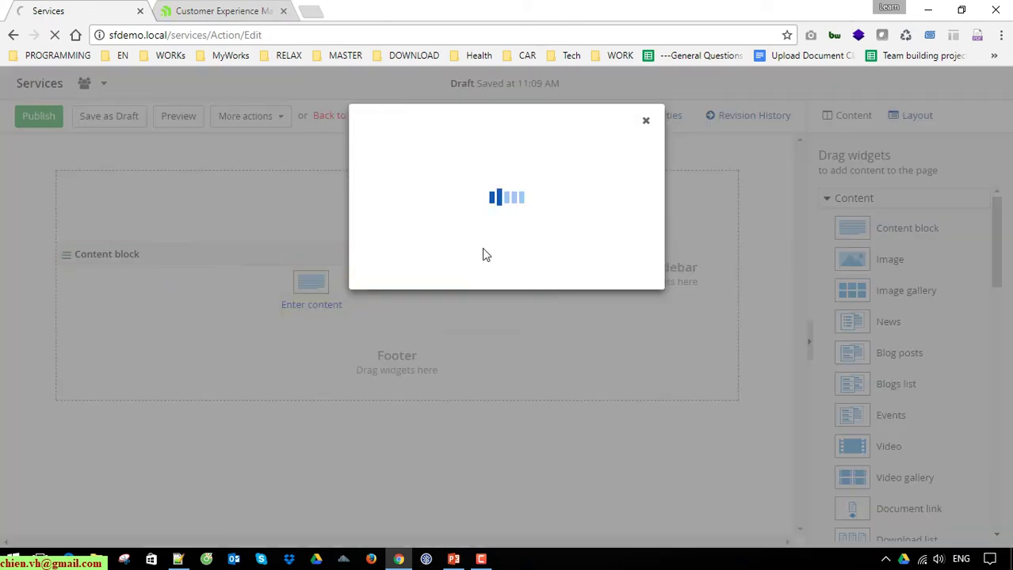
pyautogui.hotkey('ctrl', 'v')
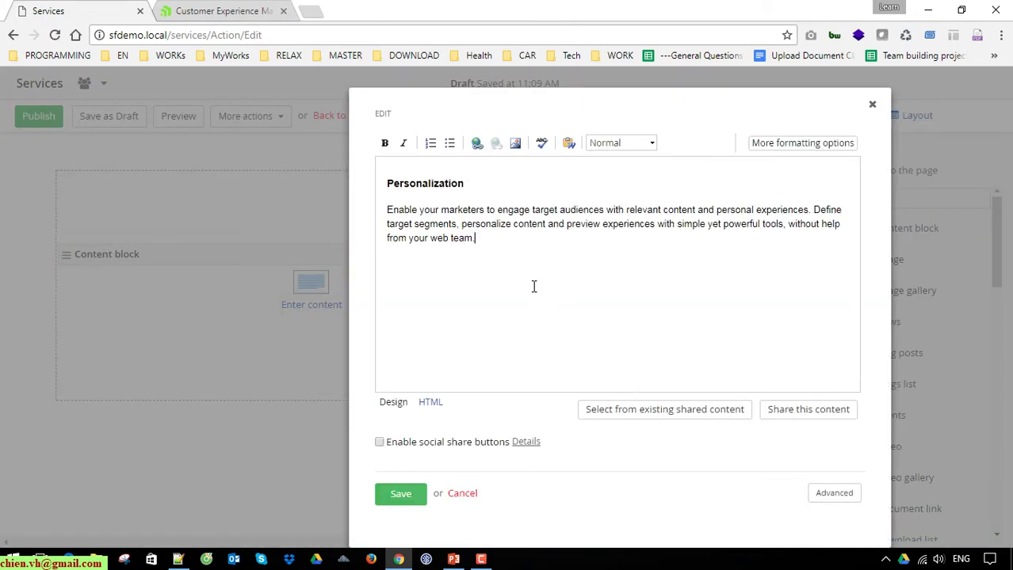
pyautogui.click(400, 493)
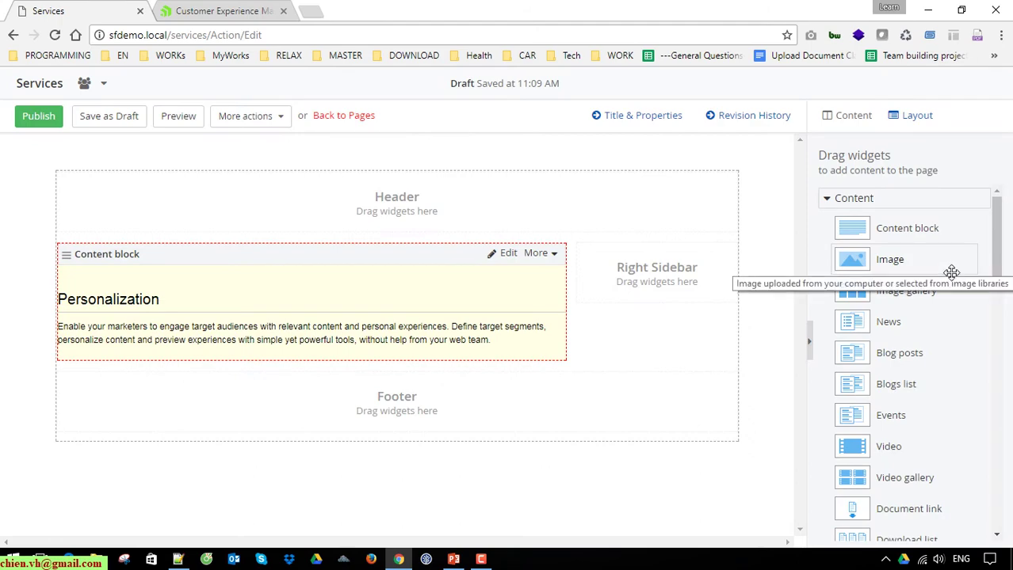
# Add an Image widget below the Personalization content block and choose cover.png from the computer as its image.
pyautogui.moveTo(889, 261); pyautogui.dragTo(168, 372)
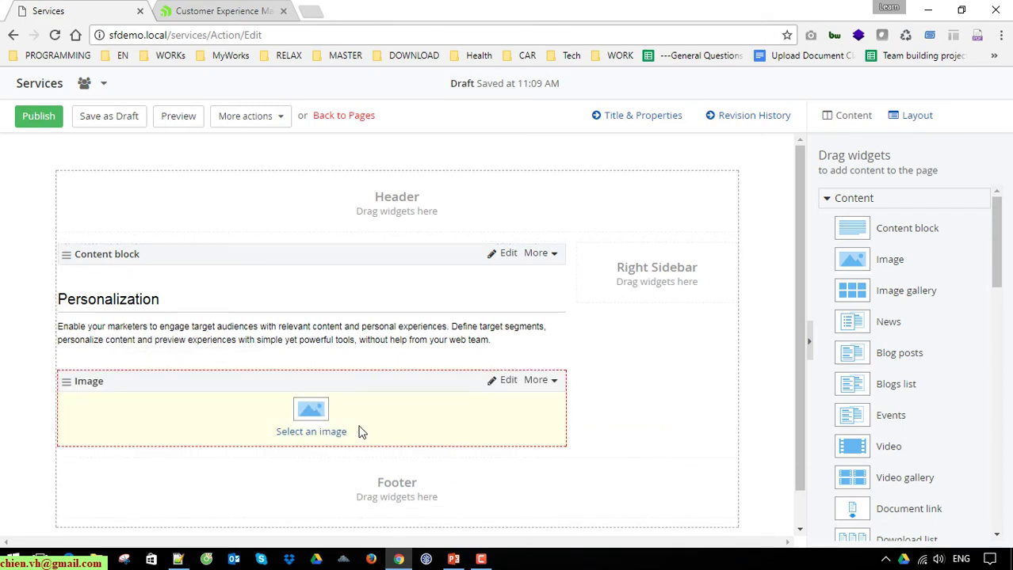
pyautogui.click(311, 411)
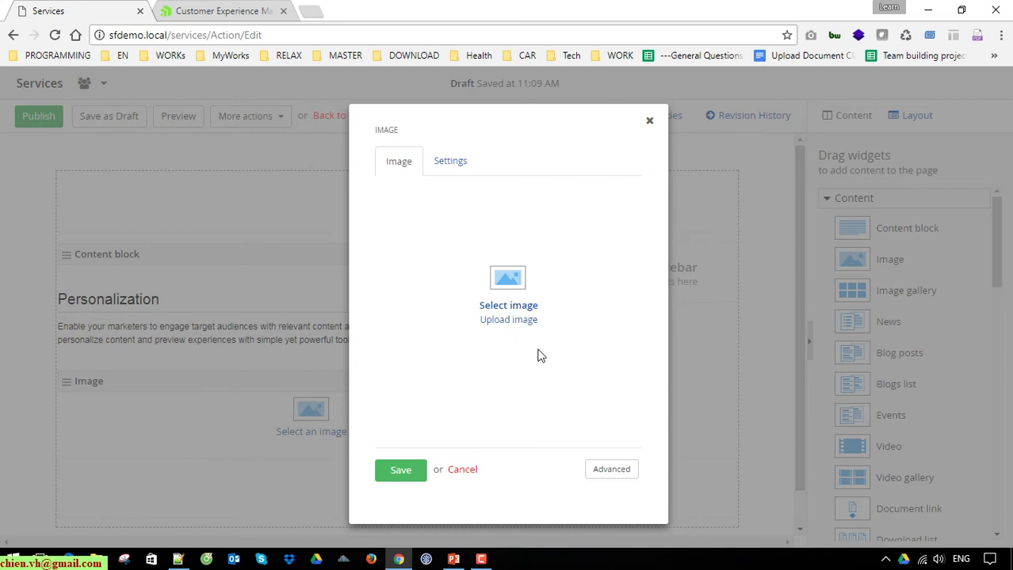
pyautogui.click(510, 320)
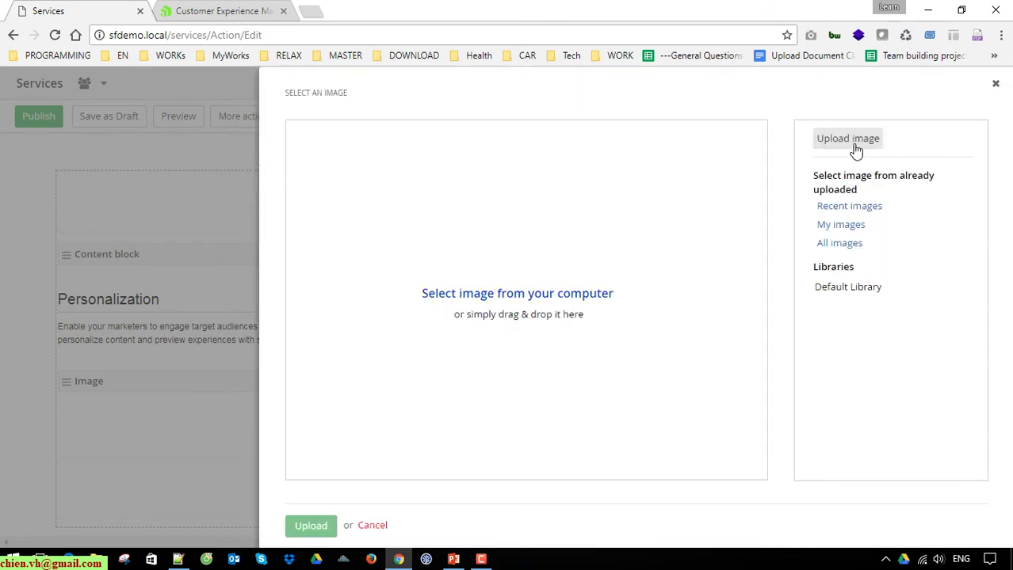
pyautogui.click(517, 295)
pyautogui.click(190, 157)
pyautogui.click(369, 333)
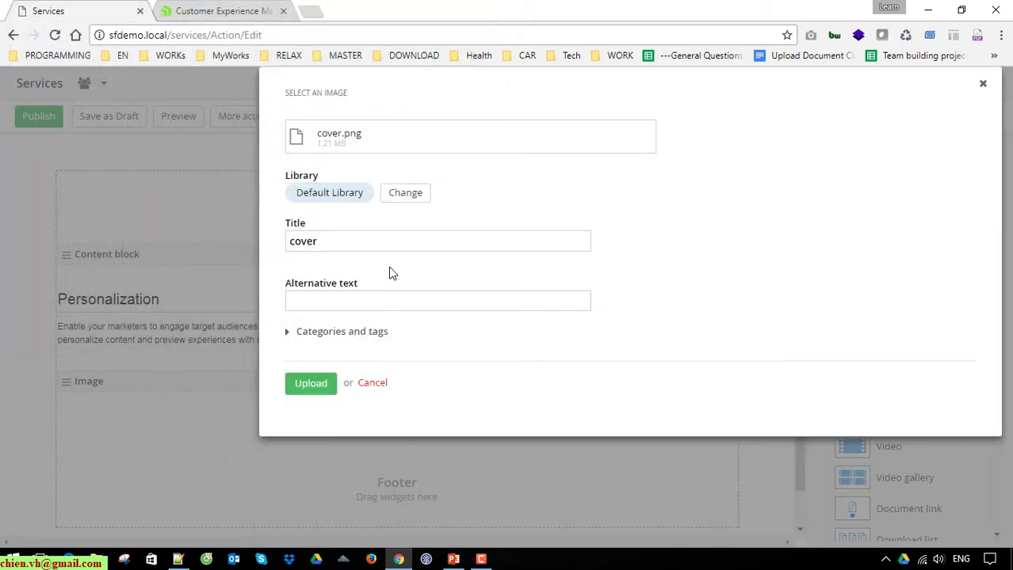
# Upload the image to the Default Library with the title cover and save the Image widget.
pyautogui.click(322, 336)
pyautogui.click(323, 336)
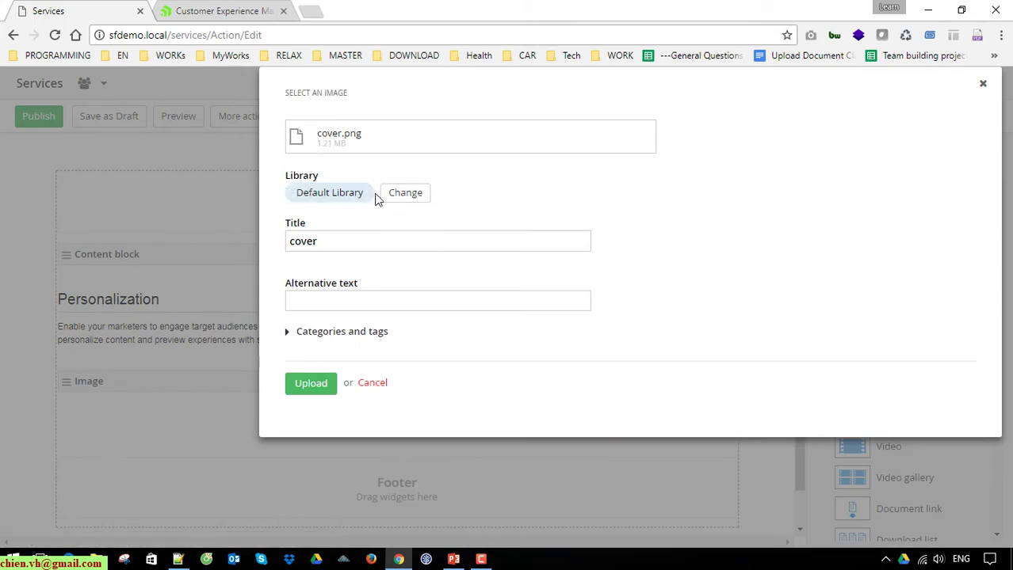
pyautogui.click(311, 385)
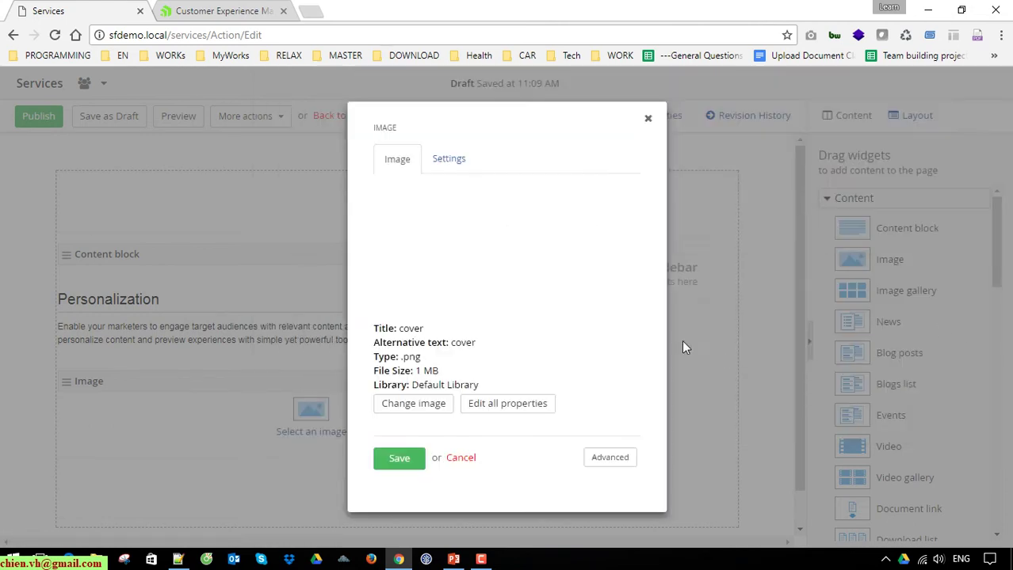
pyautogui.click(399, 465)
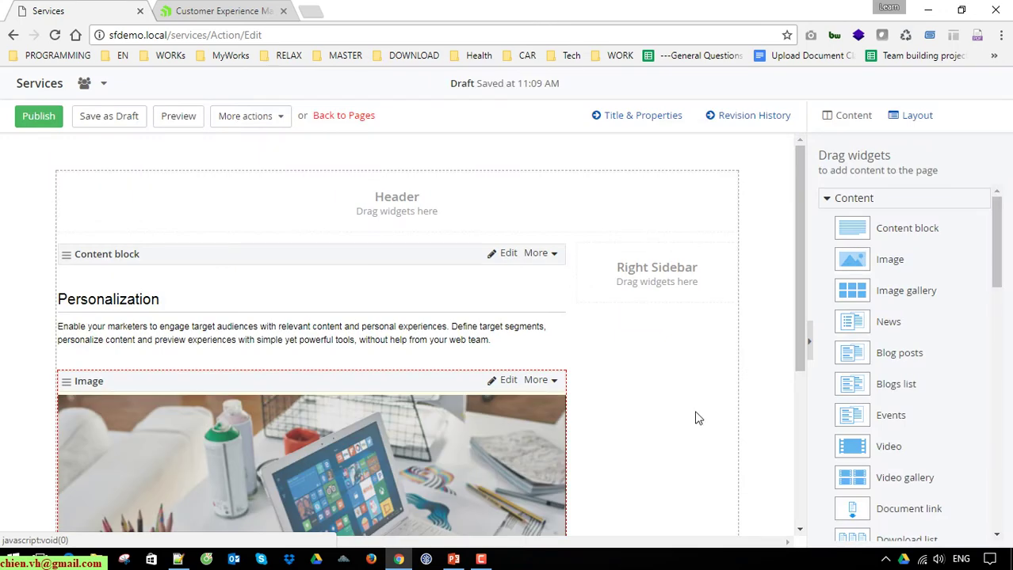
# Review the inserted image on the Services page and publish the page.
pyautogui.scroll(-5, 265, 251)
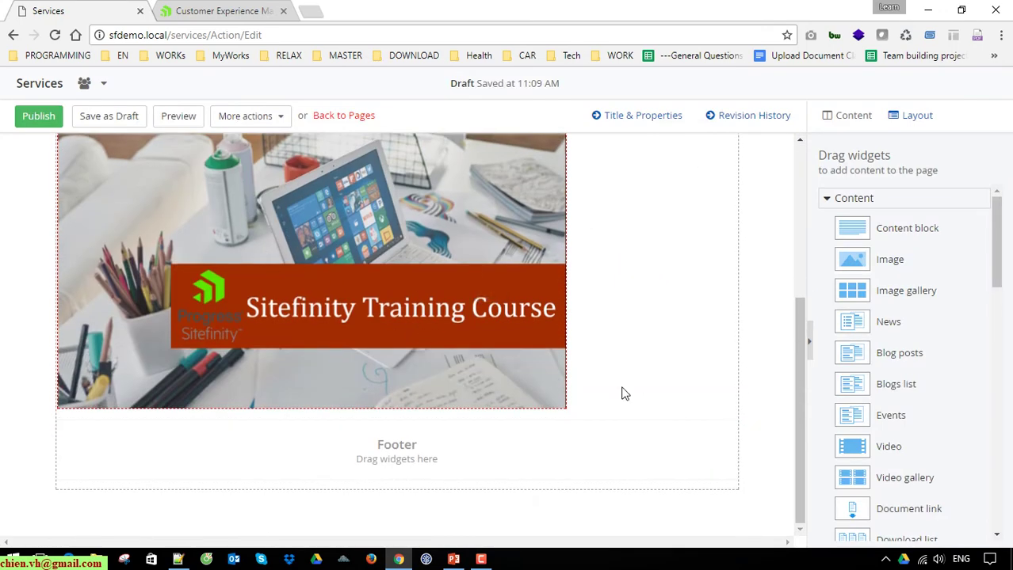
pyautogui.scroll(5, 622, 392)
pyautogui.click(39, 119)
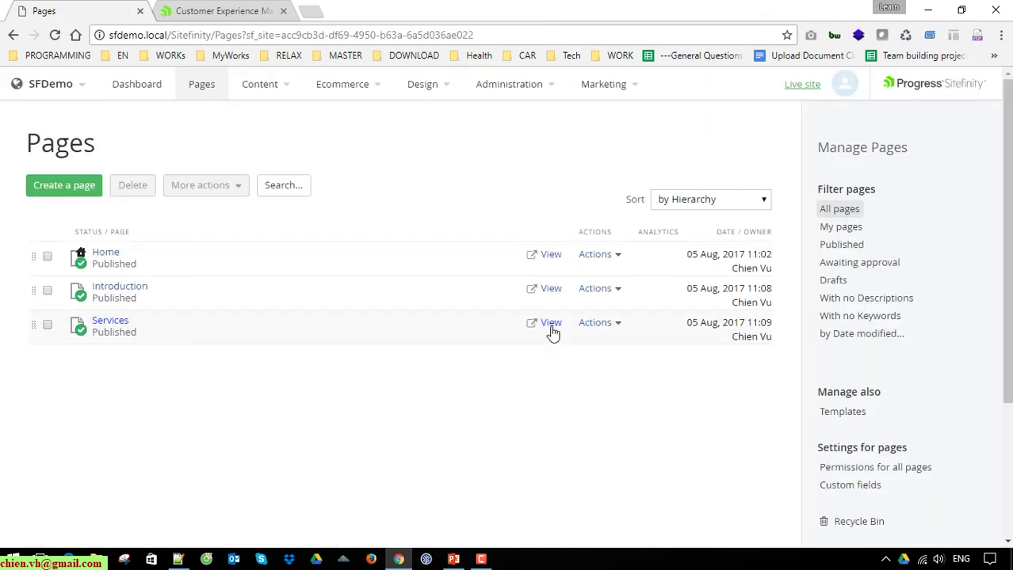
# View the live Services and Introduction pages, checking the empty area above the content, and return to the pages list.
pyautogui.click(550, 323)
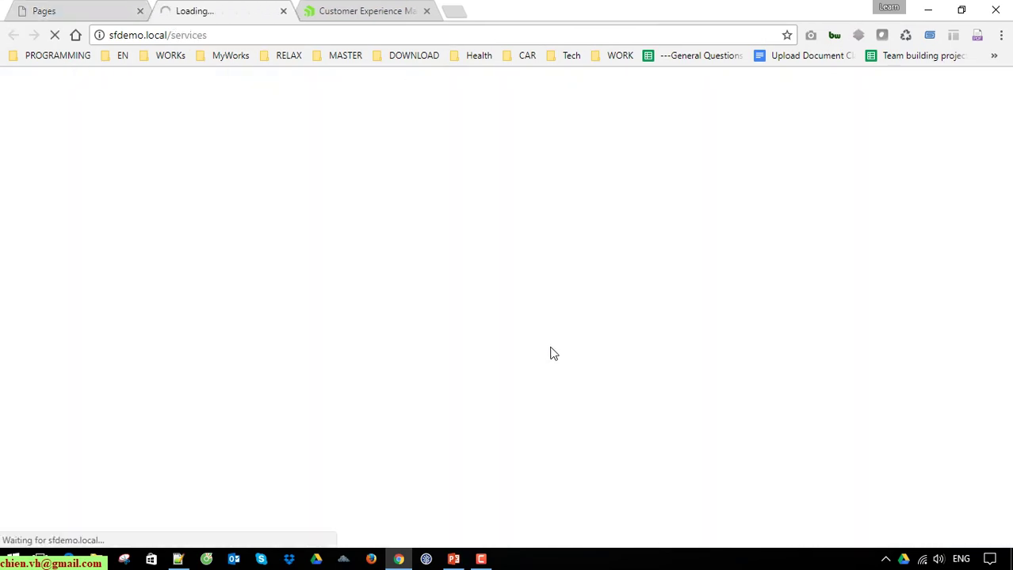
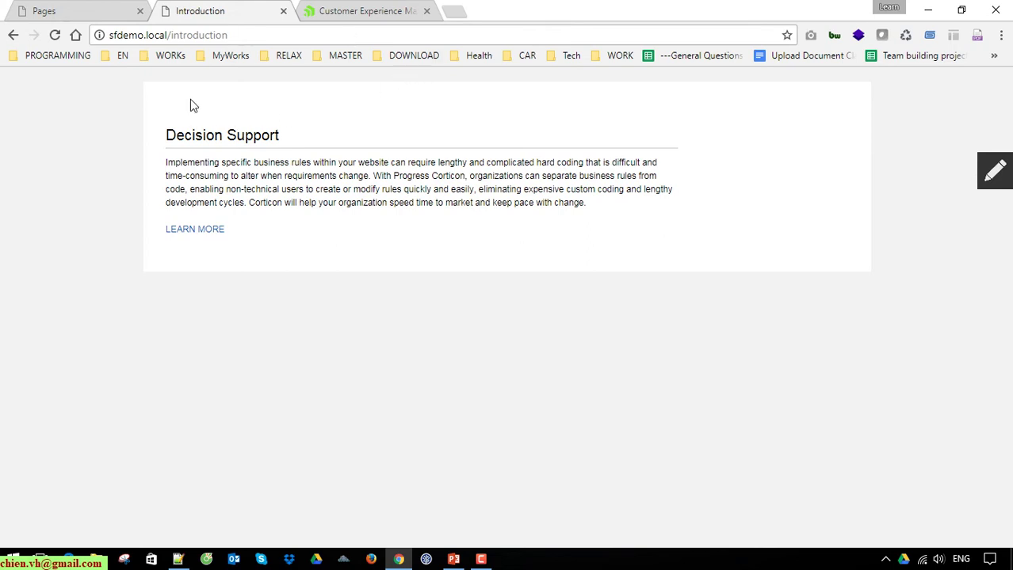
pyautogui.moveTo(174, 100); pyautogui.dragTo(479, 100)
pyautogui.click(572, 106)
pyautogui.click(109, 7)
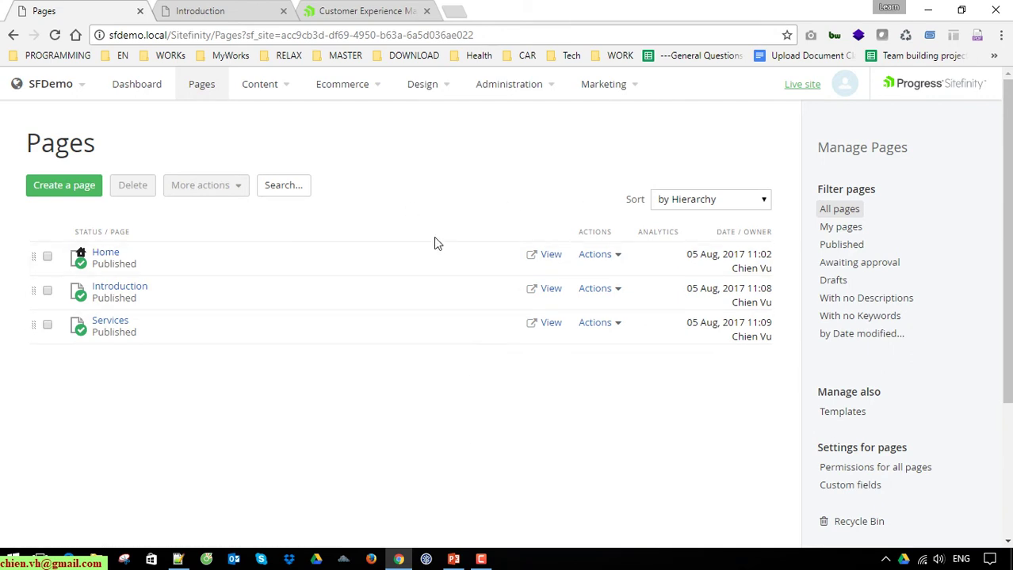
# Open the page templates list and examine the available templates and how many pages use each.
pyautogui.click(440, 91)
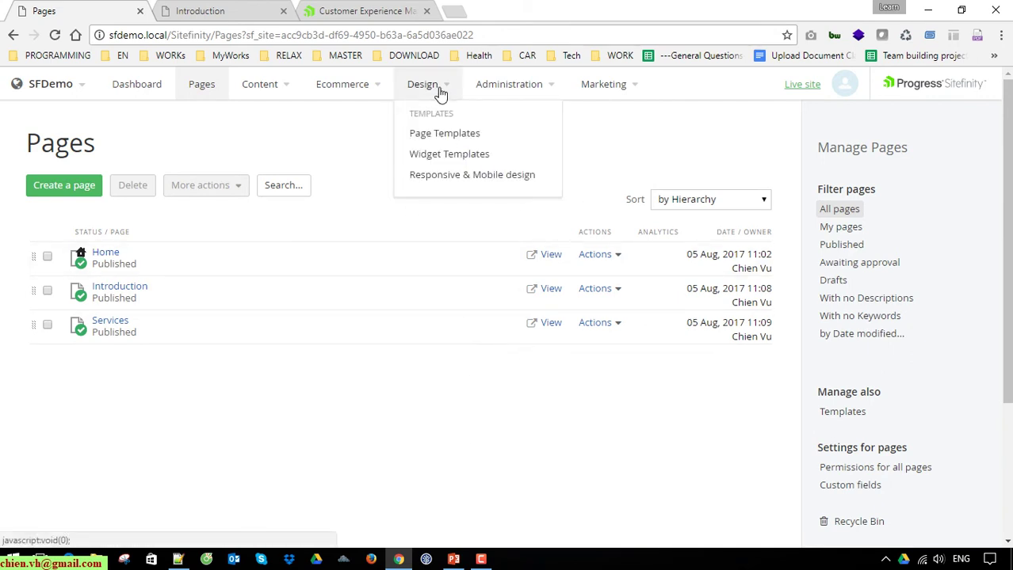
pyautogui.click(451, 139)
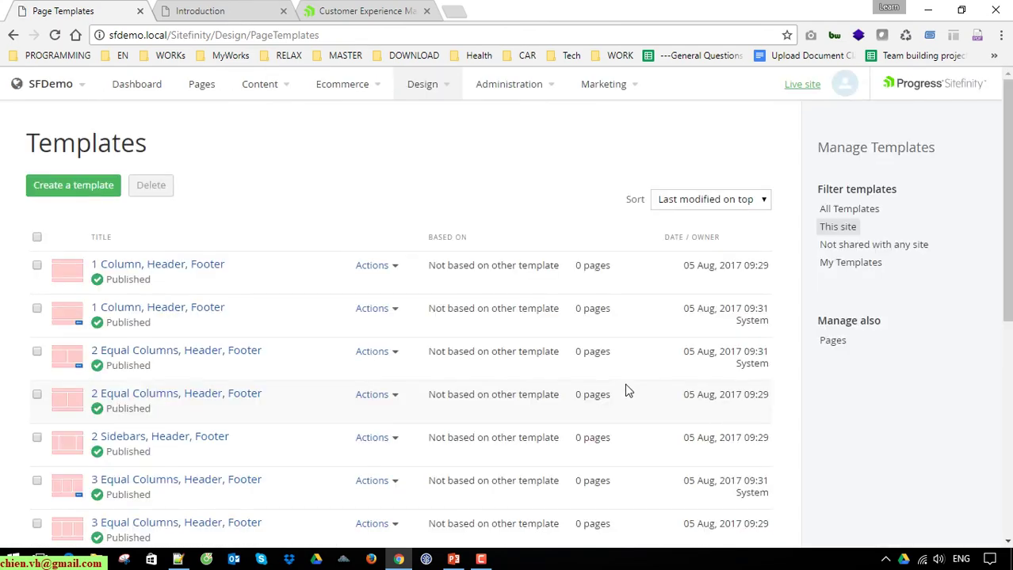
pyautogui.scroll(-2, 256, 250)
pyautogui.scroll(-3, 245, 270)
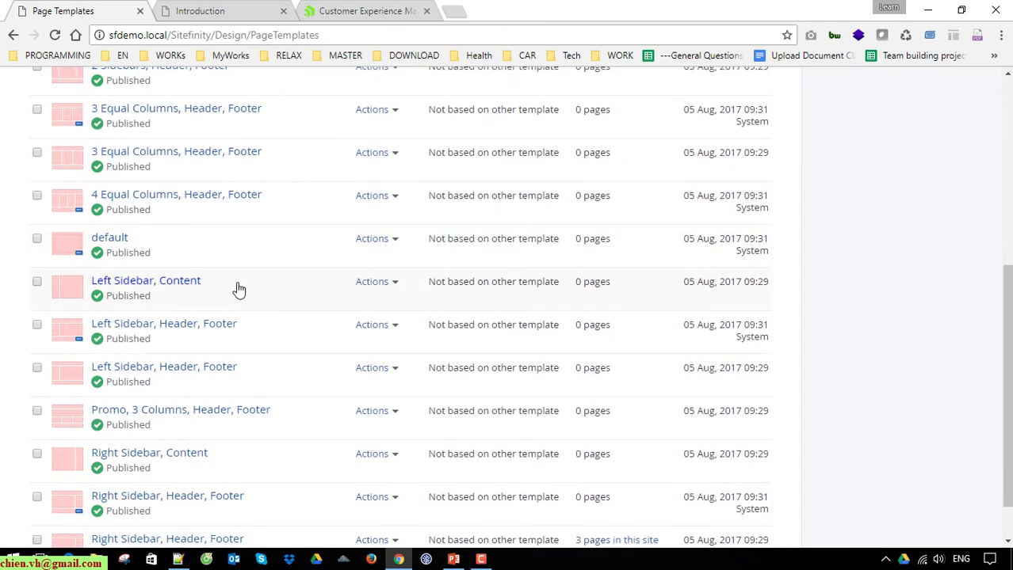
pyautogui.scroll(-1, 158, 383)
pyautogui.scroll(2, 159, 383)
pyautogui.scroll(4, 159, 383)
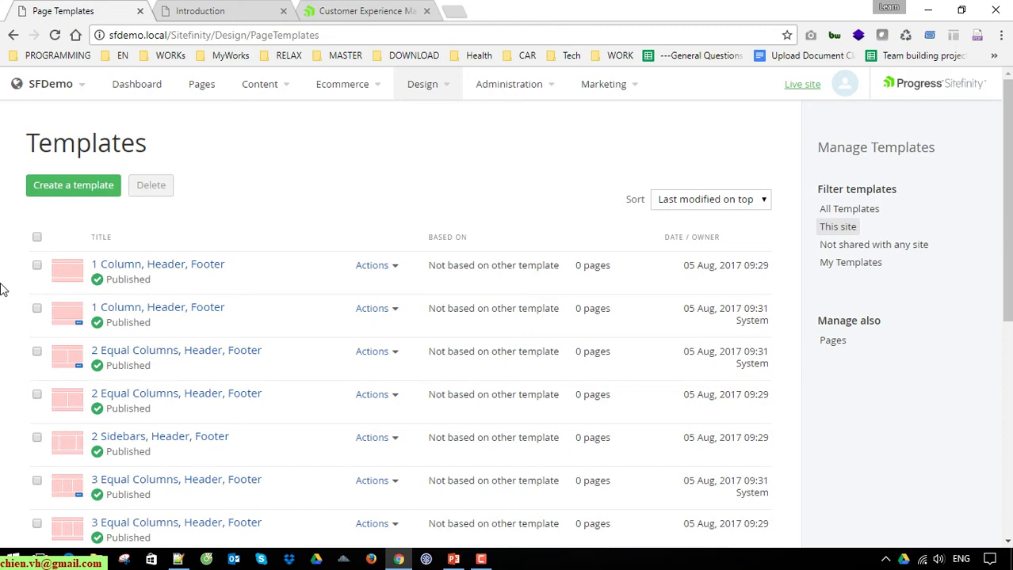
# View the list of pages that use the last Right Sidebar, Header, Footer template, and close it.
pyautogui.scroll(-5, 4, 289)
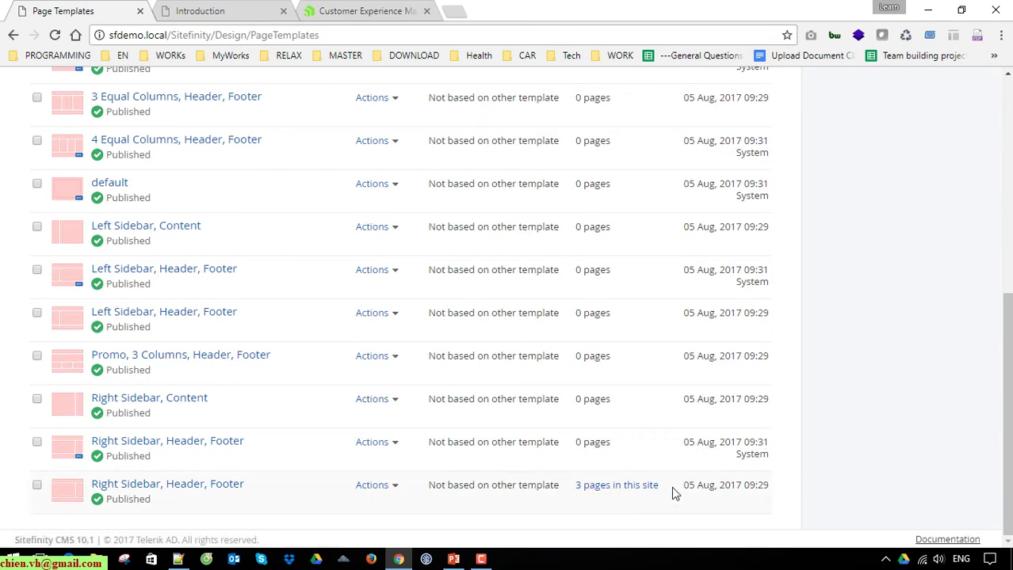
pyautogui.click(624, 489)
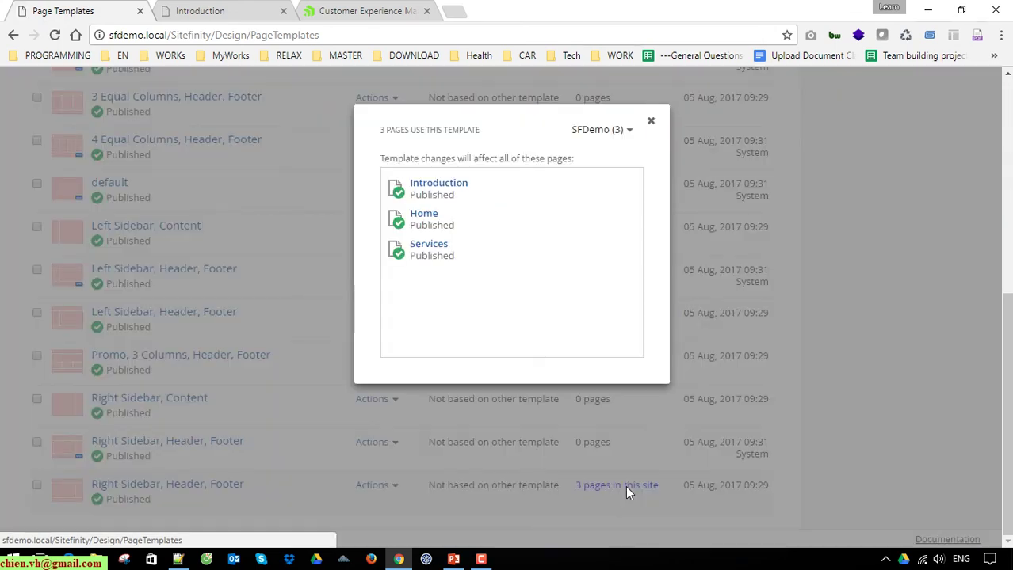
pyautogui.click(652, 124)
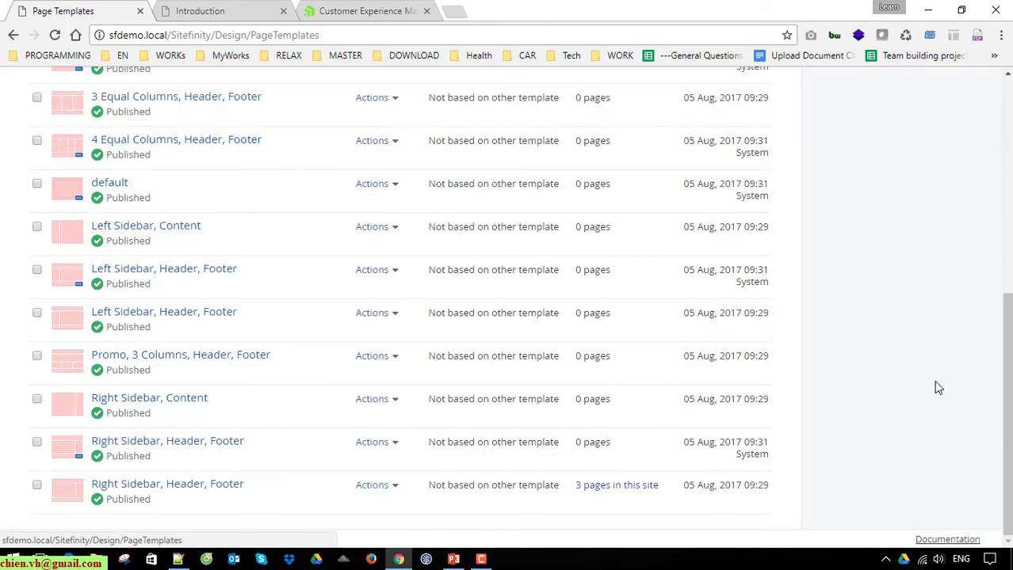
# Open the content of the Right Sidebar, Header, Footer template used by three pages for editing, and close the other browser tabs.
pyautogui.click(396, 490)
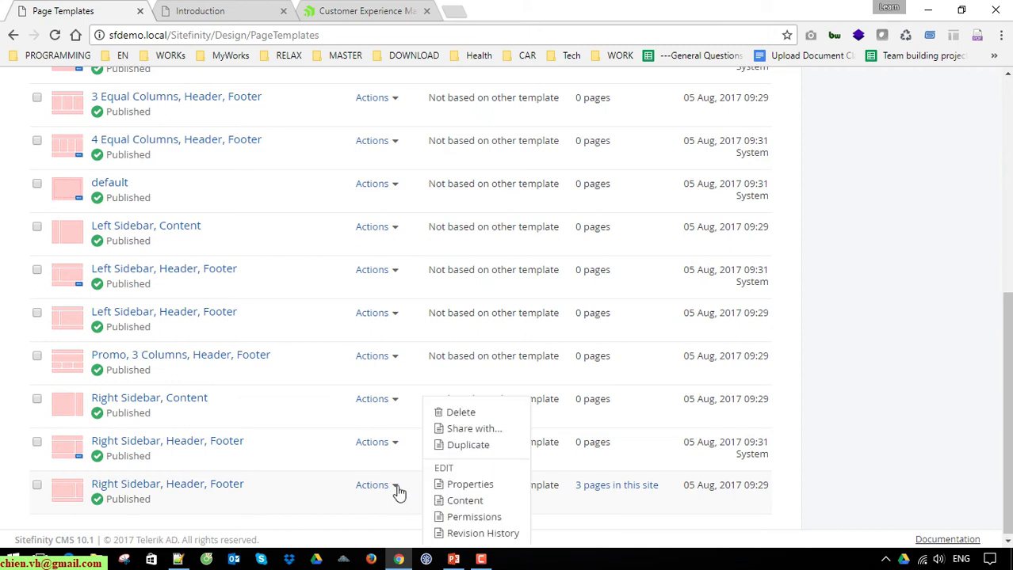
pyautogui.click(479, 504)
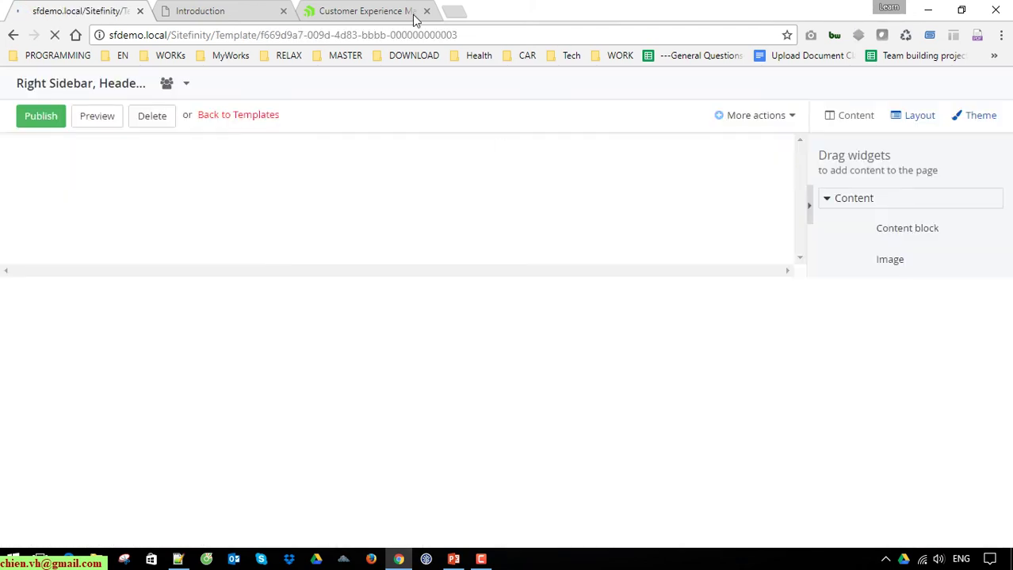
pyautogui.click(426, 10)
pyautogui.click(283, 10)
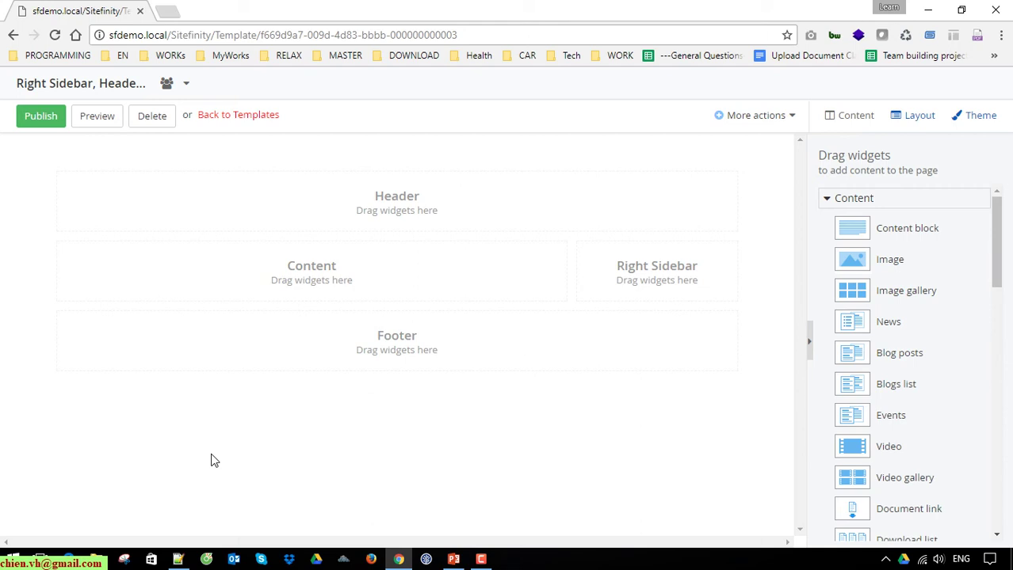
# Add a Navigation widget to the template's Header area and a Breadcrumb widget directly beneath it.
pyautogui.click(838, 205)
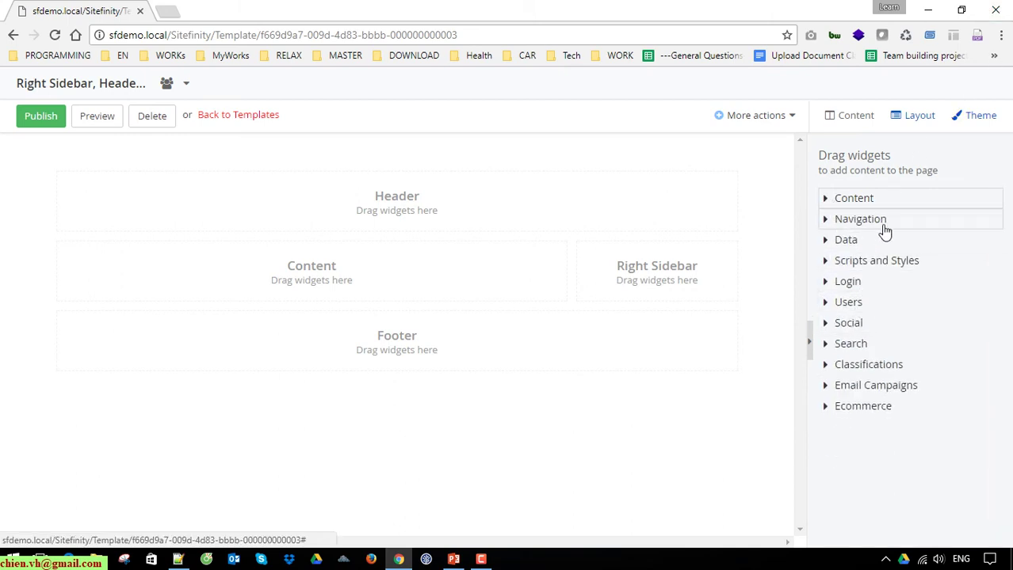
pyautogui.click(826, 221)
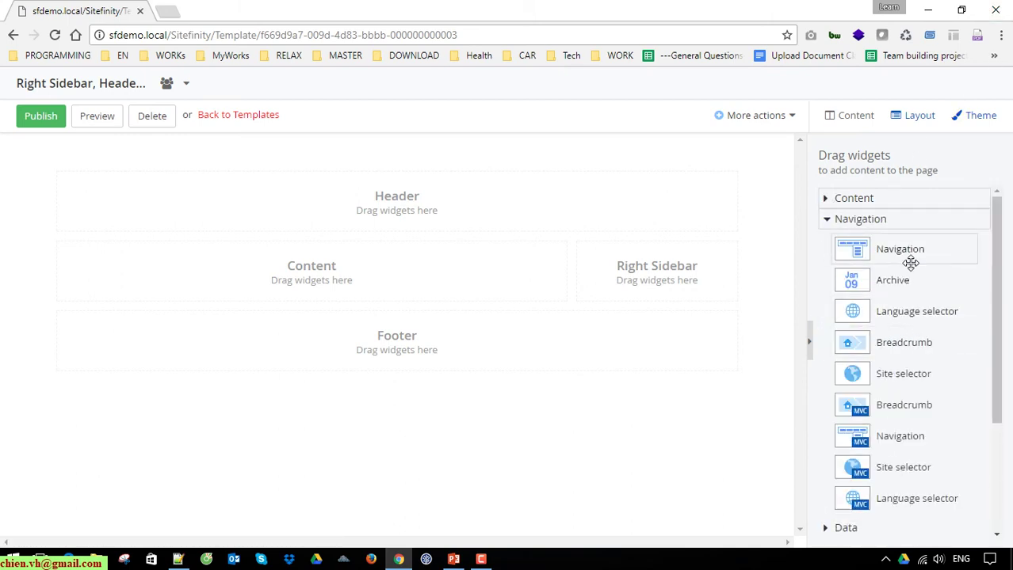
pyautogui.moveTo(909, 252); pyautogui.dragTo(427, 200)
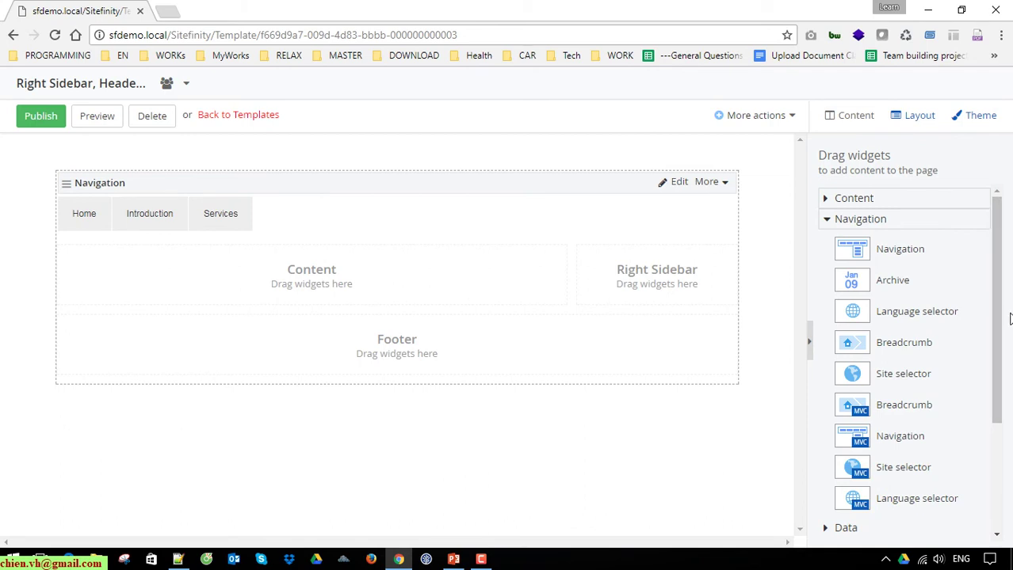
pyautogui.moveTo(892, 341); pyautogui.dragTo(112, 245)
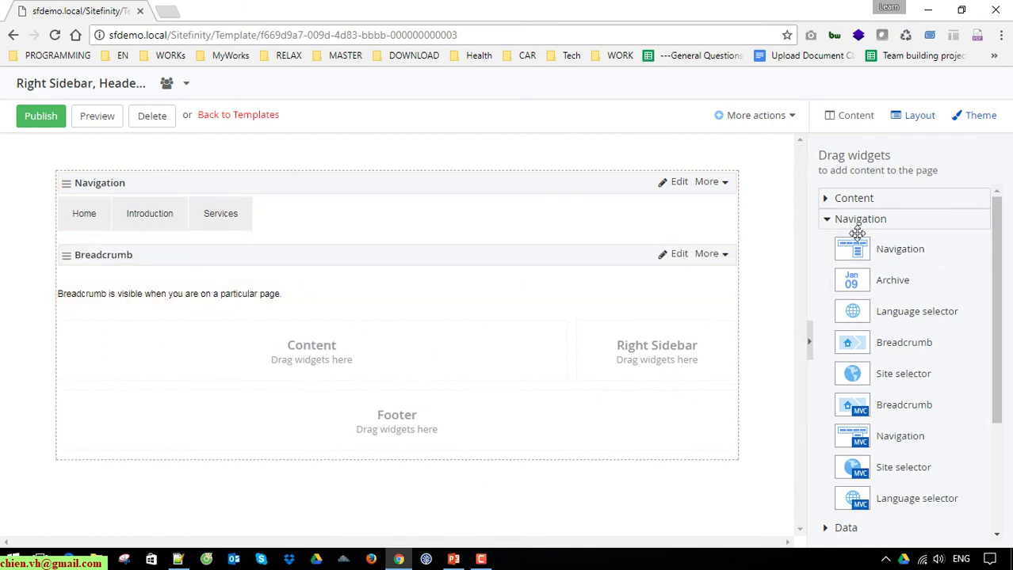
# Add a Content block widget to the template's Footer area.
pyautogui.scroll(-3, 954, 344)
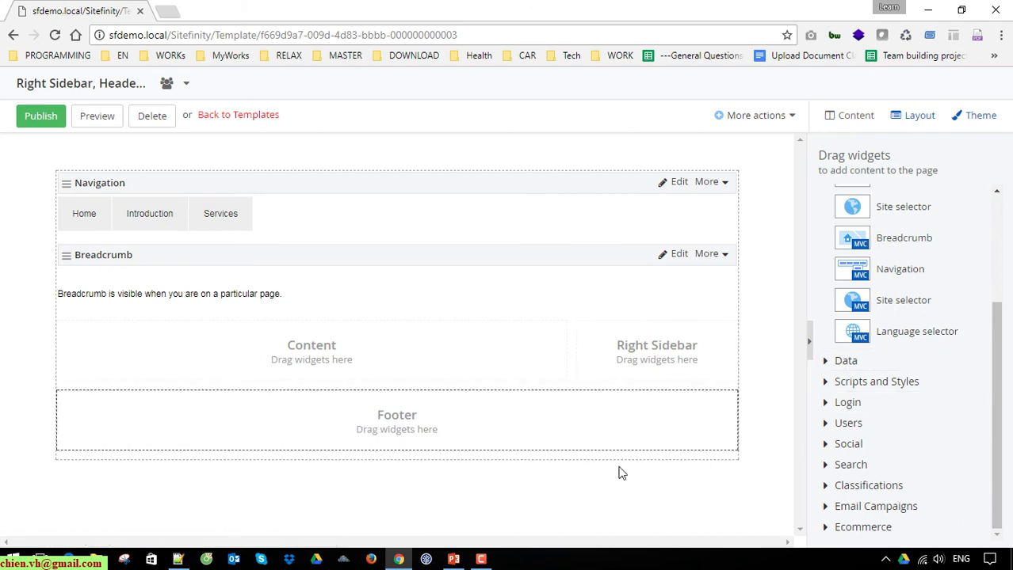
pyautogui.moveTo(1004, 375); pyautogui.dragTo(906, 232)
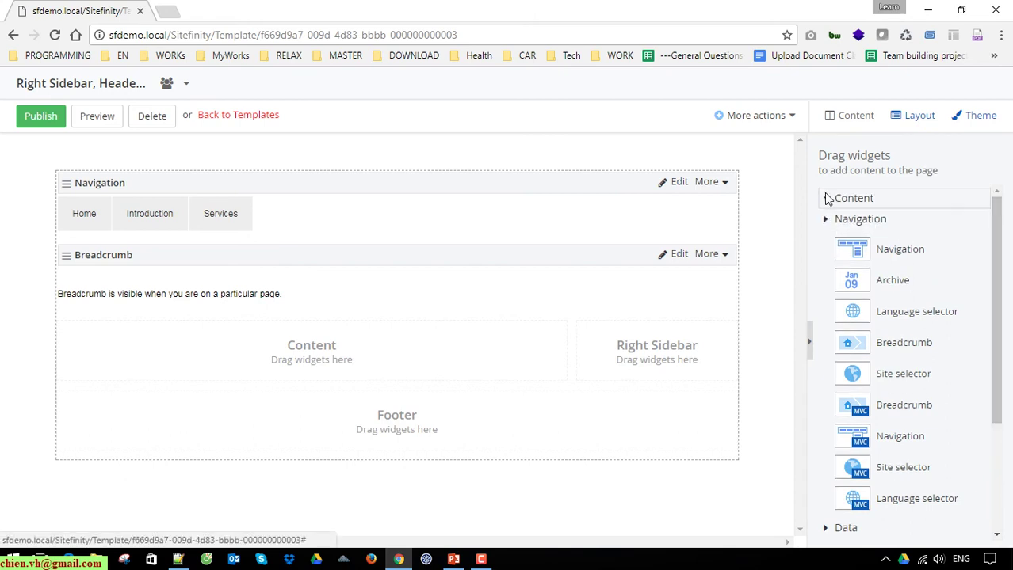
pyautogui.click(828, 199)
pyautogui.moveTo(909, 228); pyautogui.dragTo(414, 471)
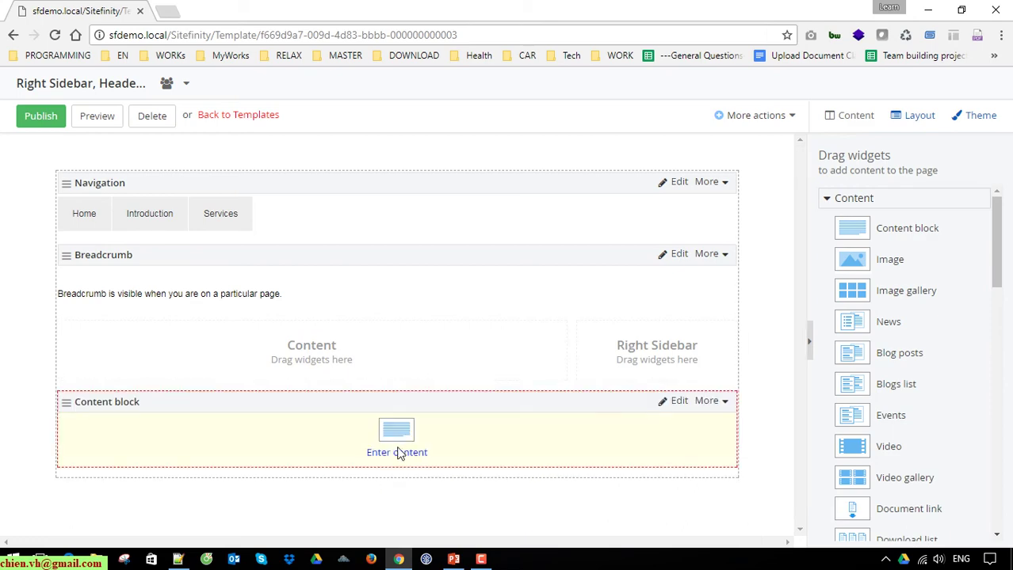
# Enter "Copyright by:" followed by the author's name in the footer Content block and save it.
pyautogui.click(398, 452)
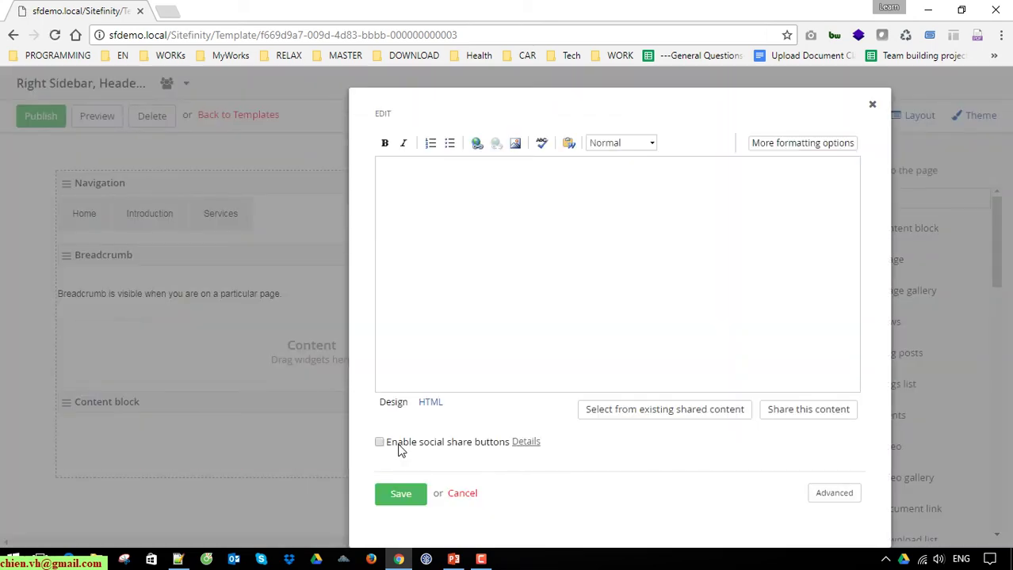
pyautogui.click(577, 256)
pyautogui.write('Copyright by')
pyautogui.press('BackSpace')
pyautogui.write(': ')
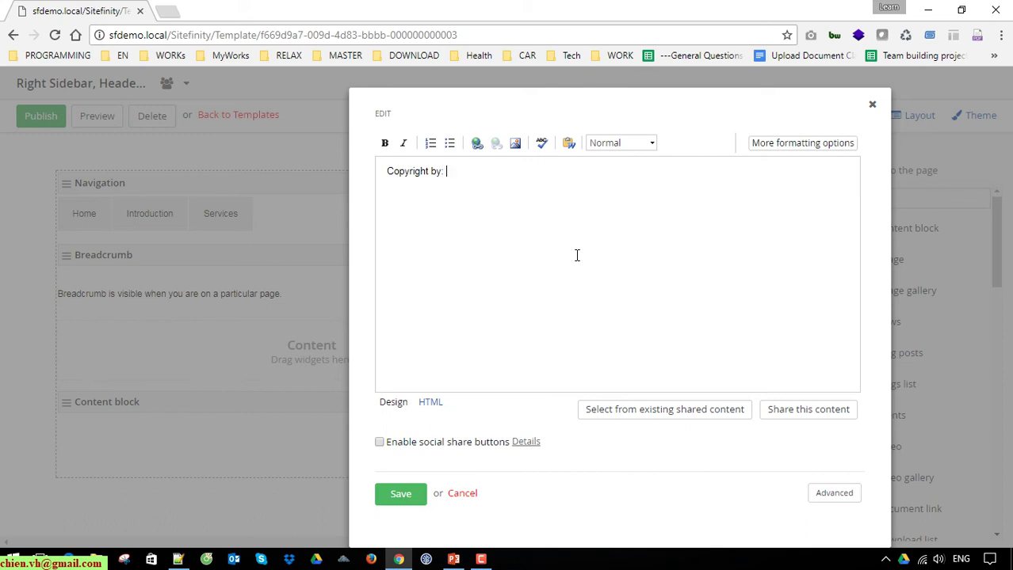
pyautogui.write('ChienVH')
pyautogui.click(399, 492)
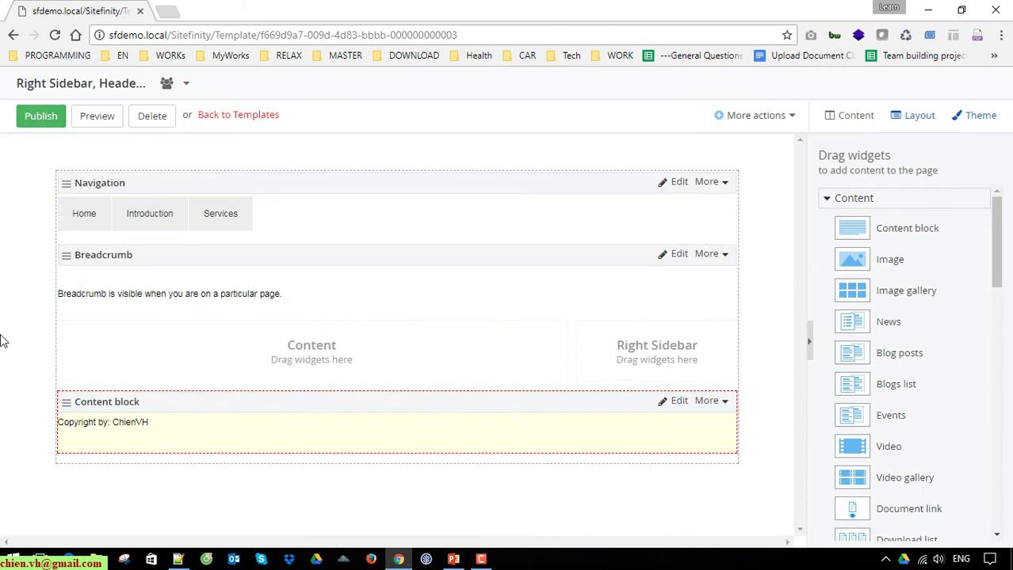
# Publish the edited template and look through the templates list.
pyautogui.click(42, 115)
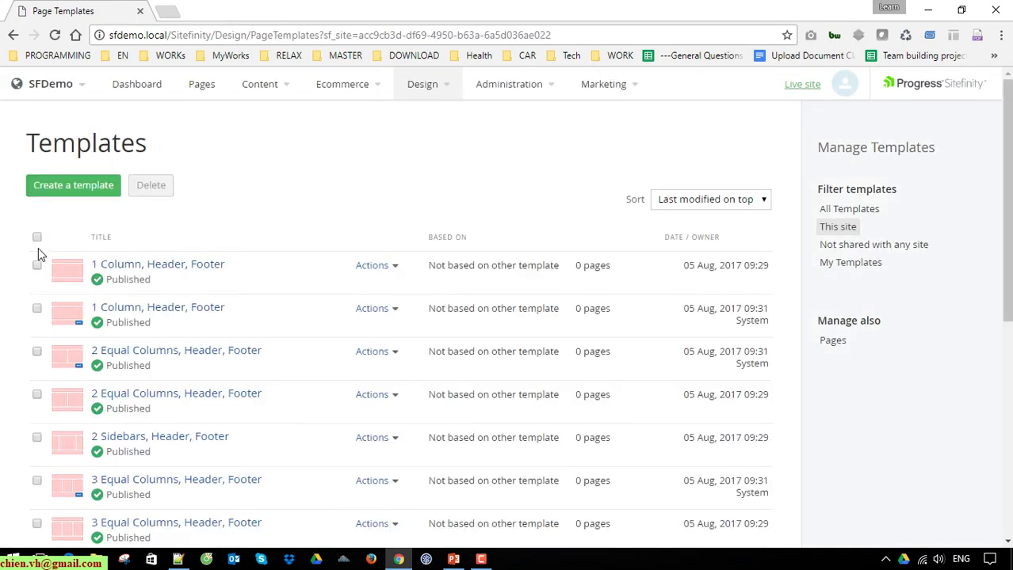
pyautogui.scroll(-4, 99, 270)
pyautogui.scroll(4, 140, 341)
# Open the live site and check the Home page's navigation, body content and copyright footer.
pyautogui.click(802, 84)
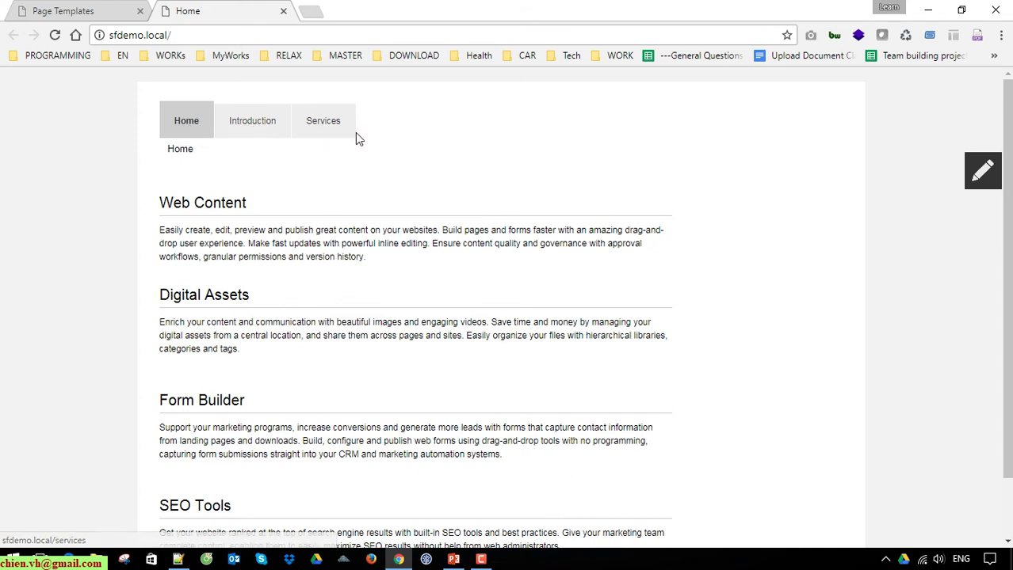
pyautogui.scroll(-2, 355, 139)
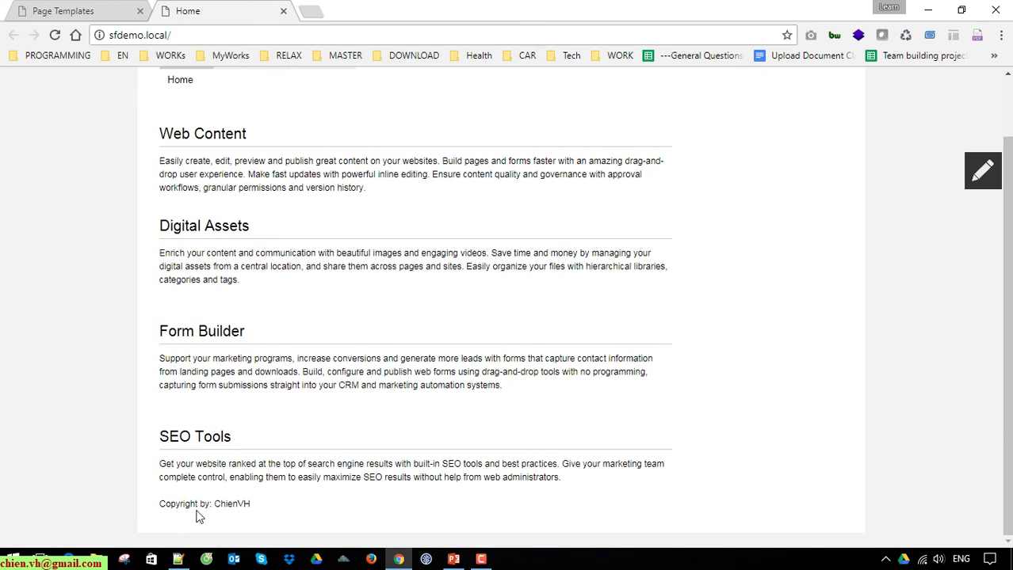
pyautogui.moveTo(159, 504); pyautogui.dragTo(262, 513)
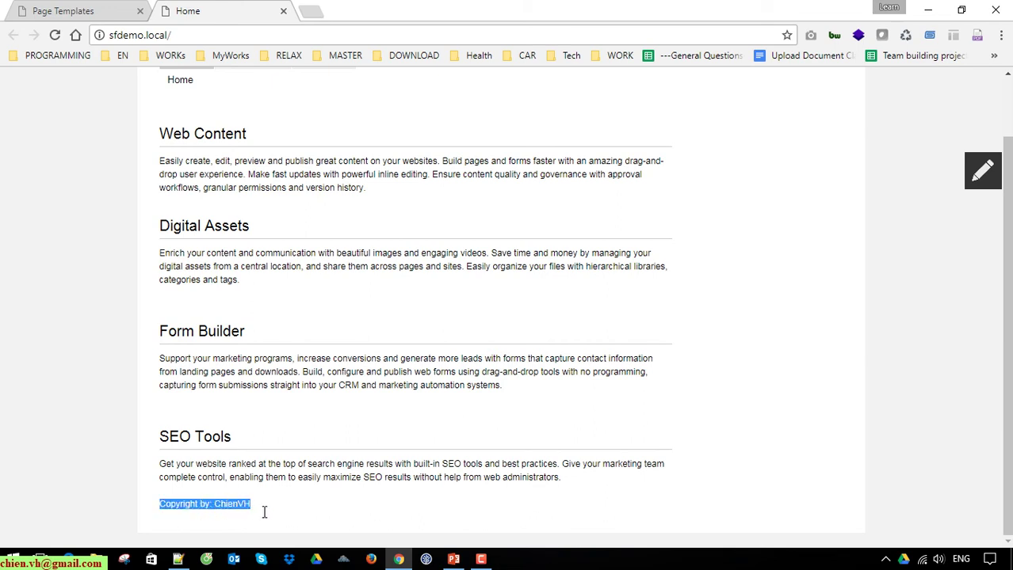
pyautogui.click(306, 513)
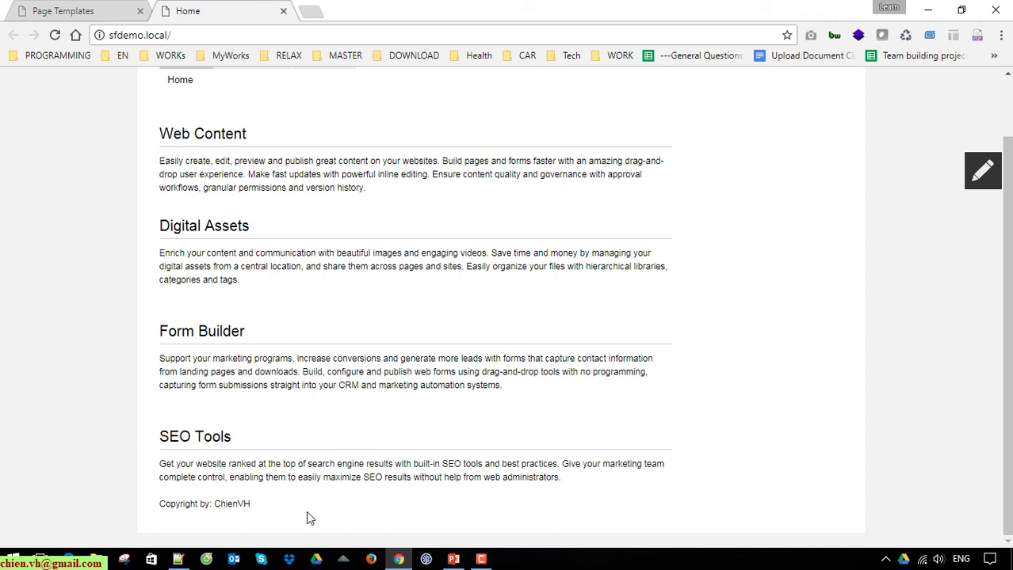
pyautogui.scroll(1, 6, 226)
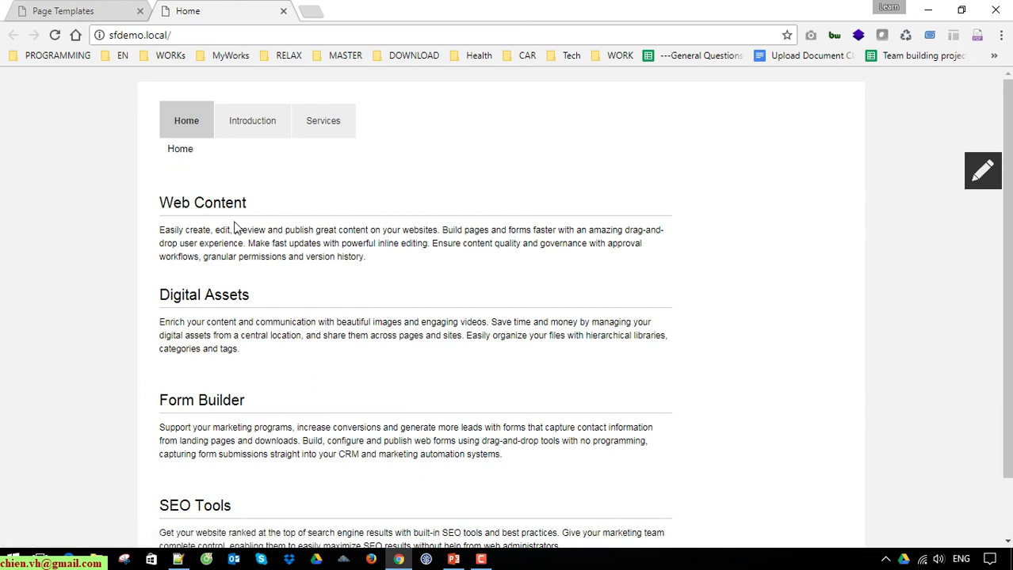
pyautogui.moveTo(165, 212); pyautogui.dragTo(507, 458)
pyautogui.click(477, 299)
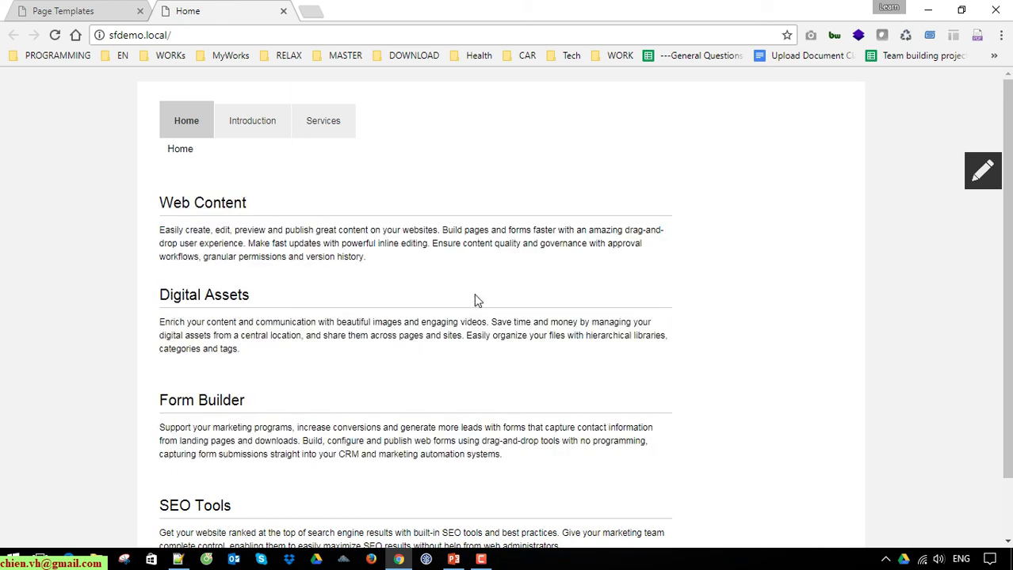
# Examine the live Introduction page's navigation, breadcrumb and footer, and follow the breadcrumb link to Home.
pyautogui.click(267, 125)
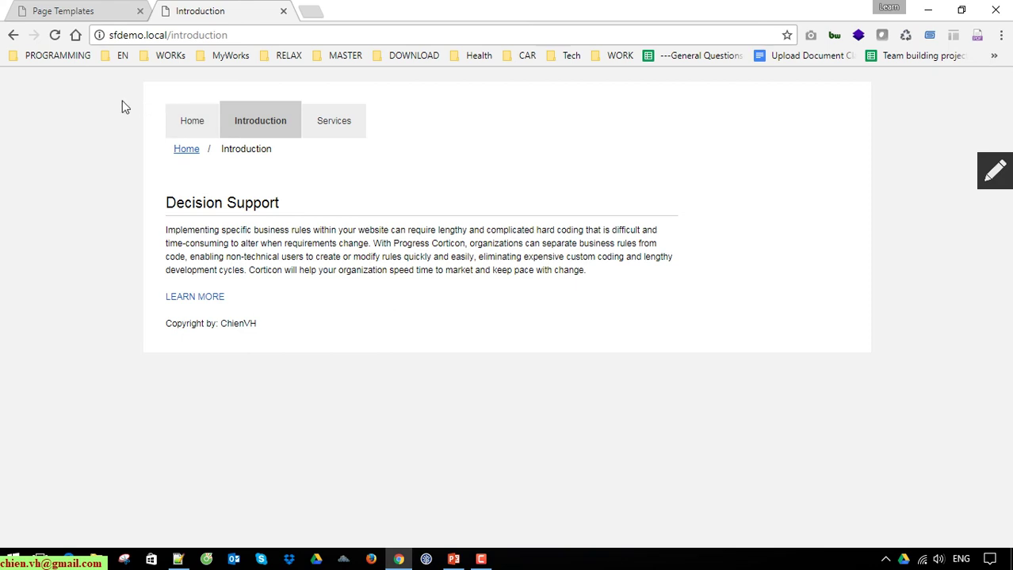
pyautogui.moveTo(413, 113); pyautogui.dragTo(204, 108)
pyautogui.click(470, 337)
pyautogui.moveTo(271, 323); pyautogui.dragTo(162, 333)
pyautogui.click(309, 165)
pyautogui.moveTo(333, 158); pyautogui.dragTo(165, 156)
pyautogui.click(359, 177)
pyautogui.moveTo(279, 152); pyautogui.dragTo(226, 159)
pyautogui.click(188, 164)
pyautogui.click(186, 152)
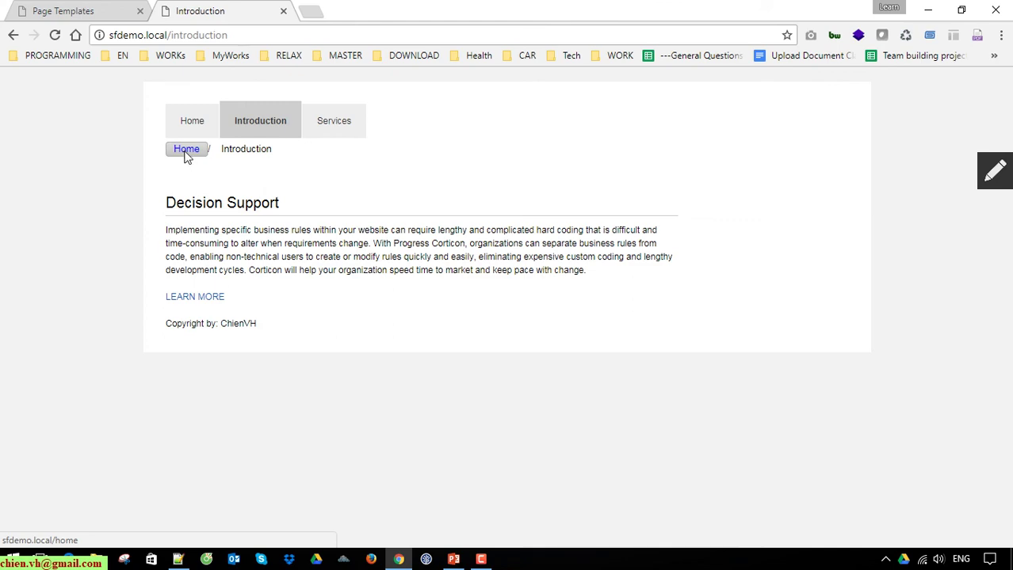
pyautogui.scroll(-2, 388, 301)
pyautogui.scroll(2, 349, 198)
# Check the breadcrumb, image and footer on the live Services page, and return to the Home page.
pyautogui.click(334, 126)
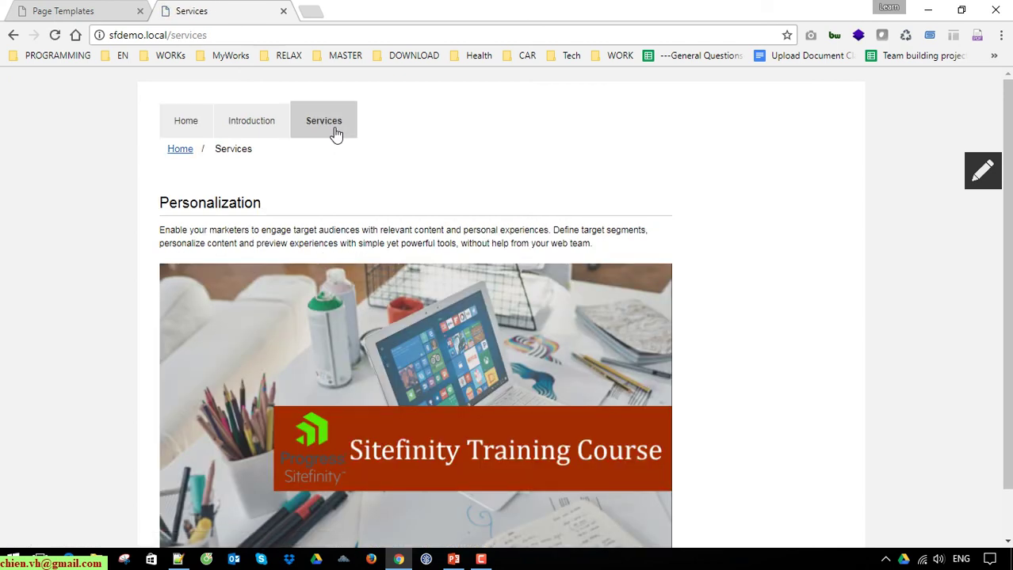
pyautogui.scroll(-1, 226, 158)
pyautogui.scroll(1, 222, 222)
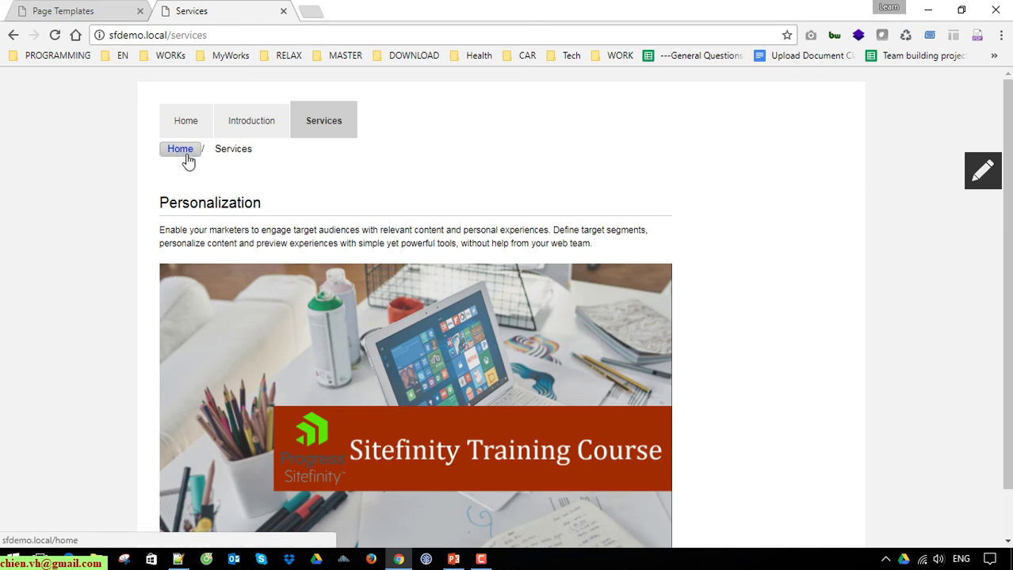
pyautogui.scroll(-1, 266, 379)
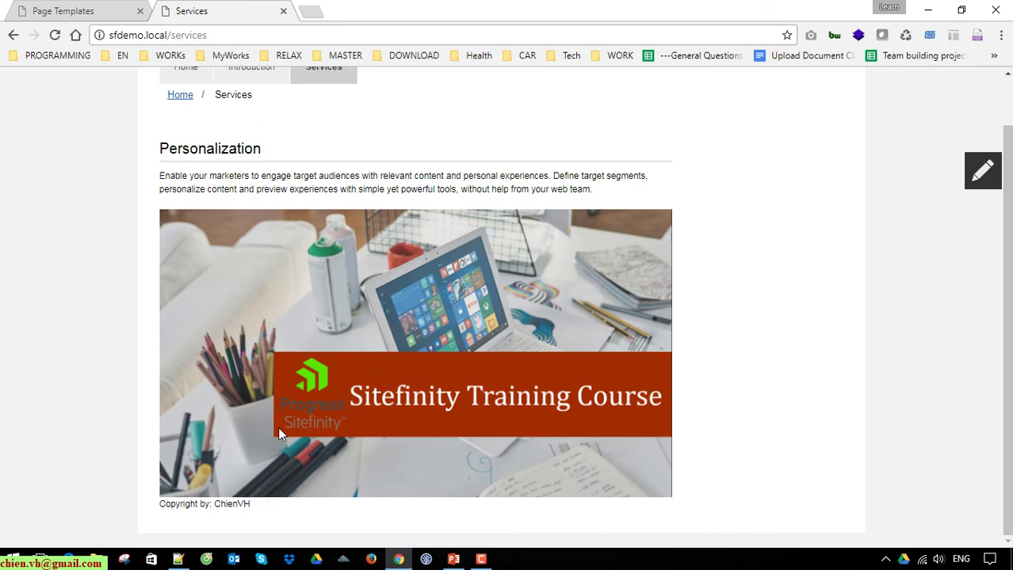
pyautogui.scroll(1, 678, 440)
pyautogui.click(193, 125)
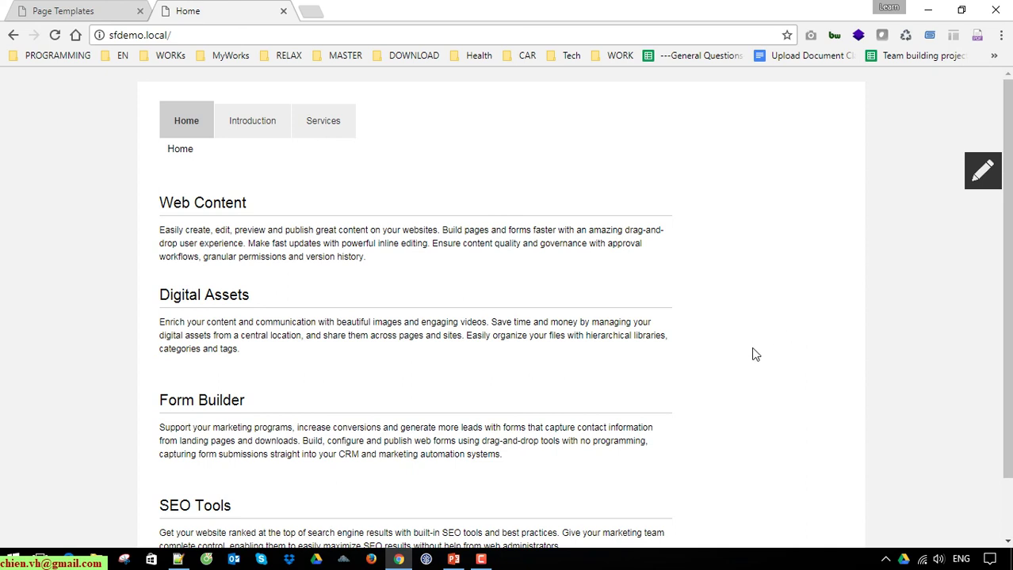
# Start inline content editing on the live Home page and review its editable area.
pyautogui.click(981, 181)
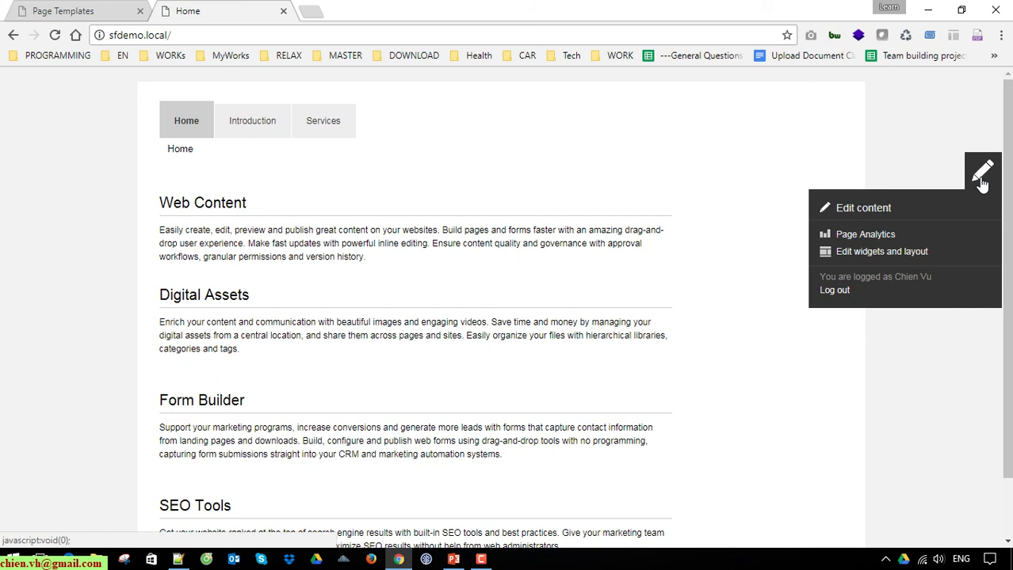
pyautogui.click(862, 212)
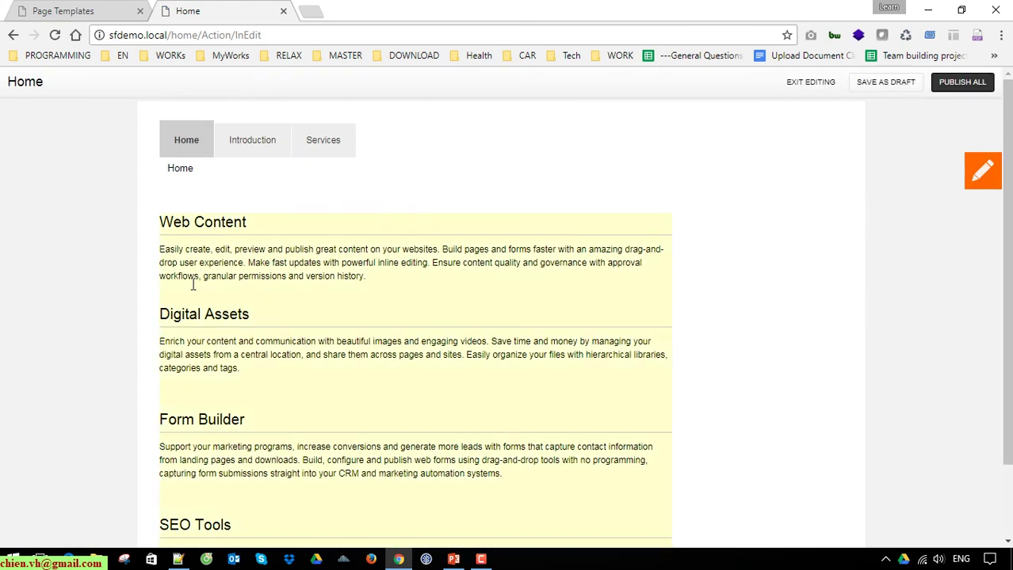
pyautogui.scroll(-1, 576, 323)
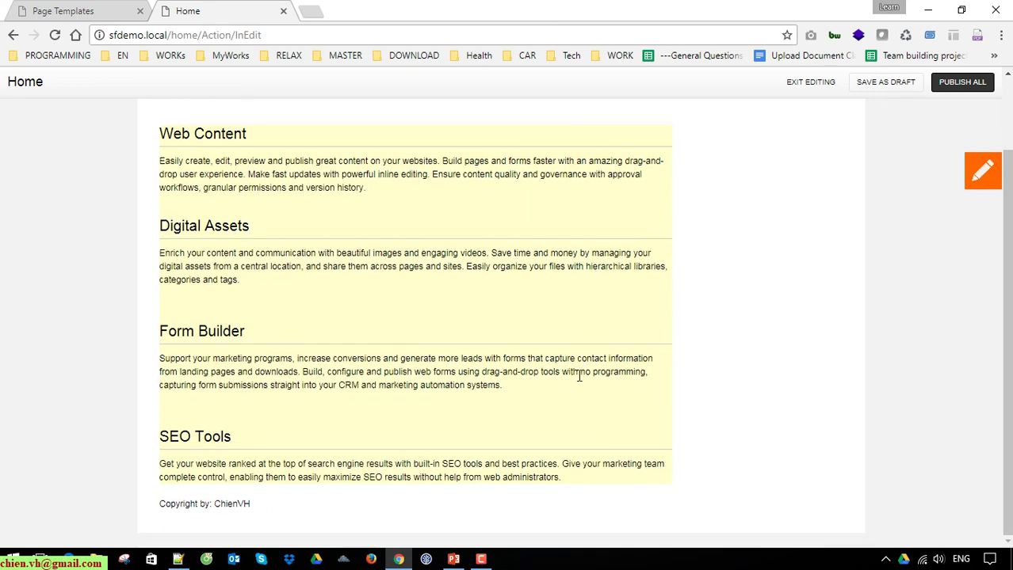
pyautogui.scroll(1, 555, 356)
# Change the "Web Content" heading on the Home page to "Website Content".
pyautogui.click(339, 275)
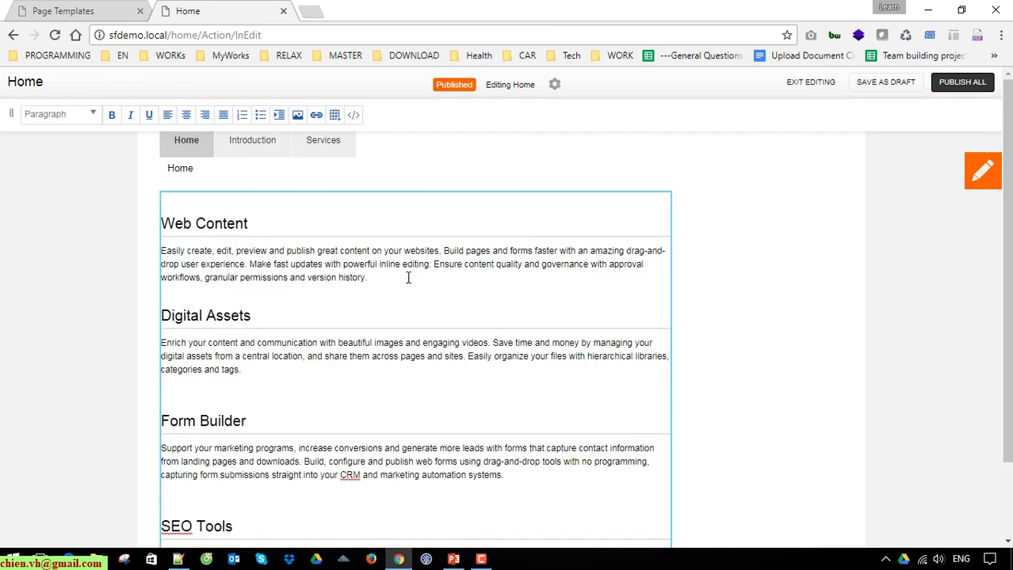
pyautogui.click(279, 216)
pyautogui.press('Right')
pyautogui.press('Right')
pyautogui.press('Right')
pyautogui.write('site')
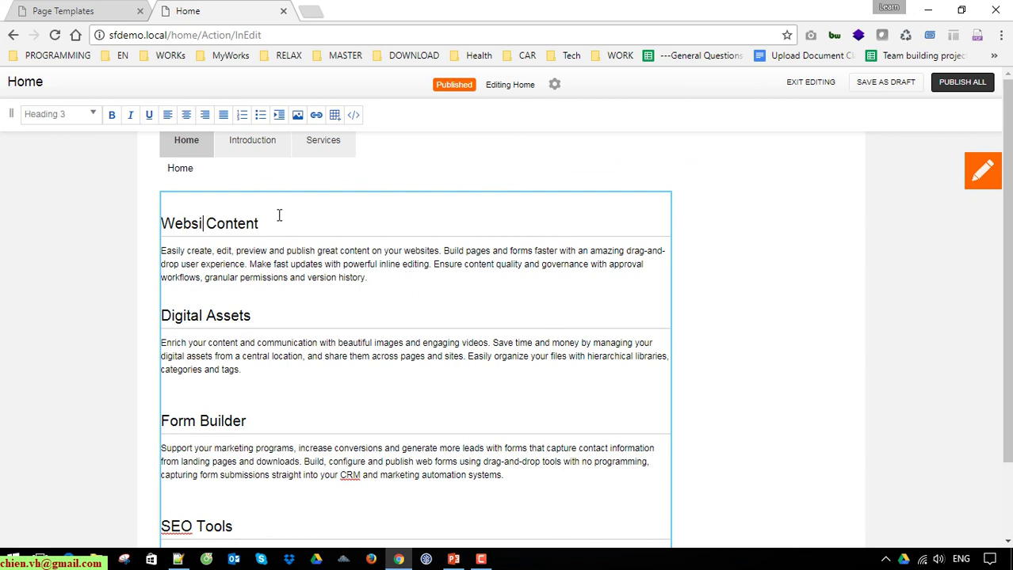
pyautogui.click(348, 315)
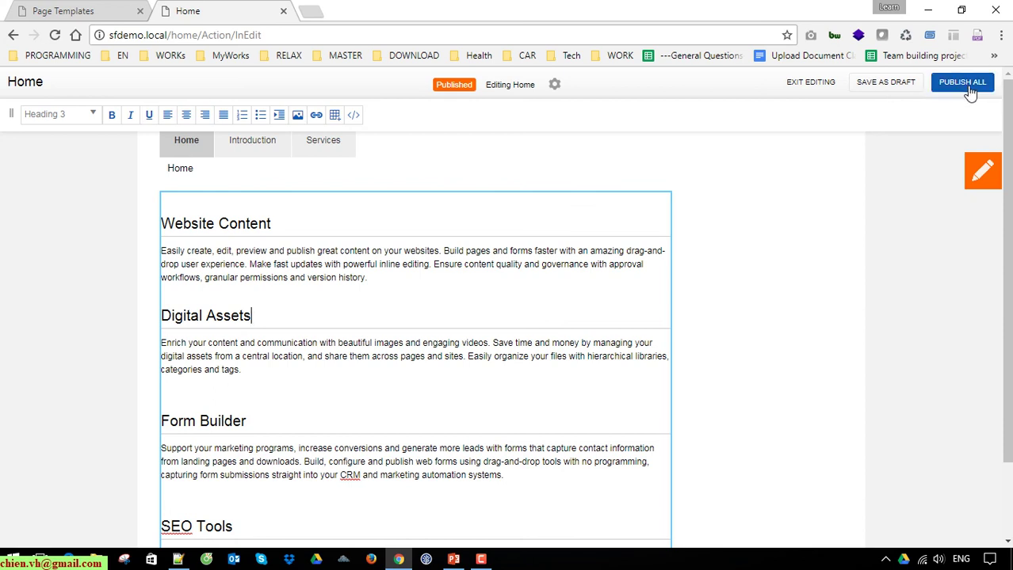
# Publish all inline changes on the Home page and check the "Website Content" heading on the live page.
pyautogui.click(527, 223)
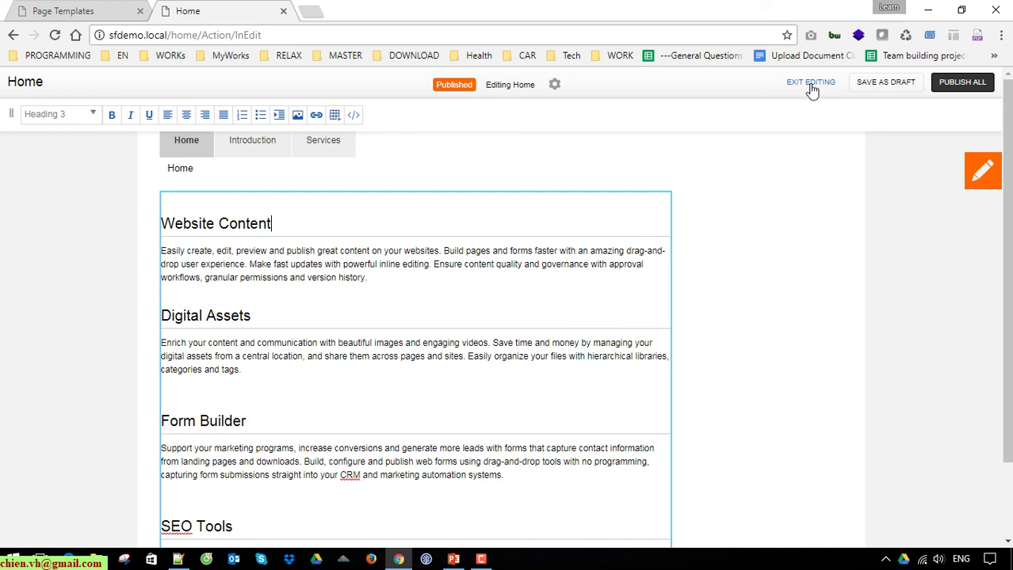
pyautogui.click(961, 84)
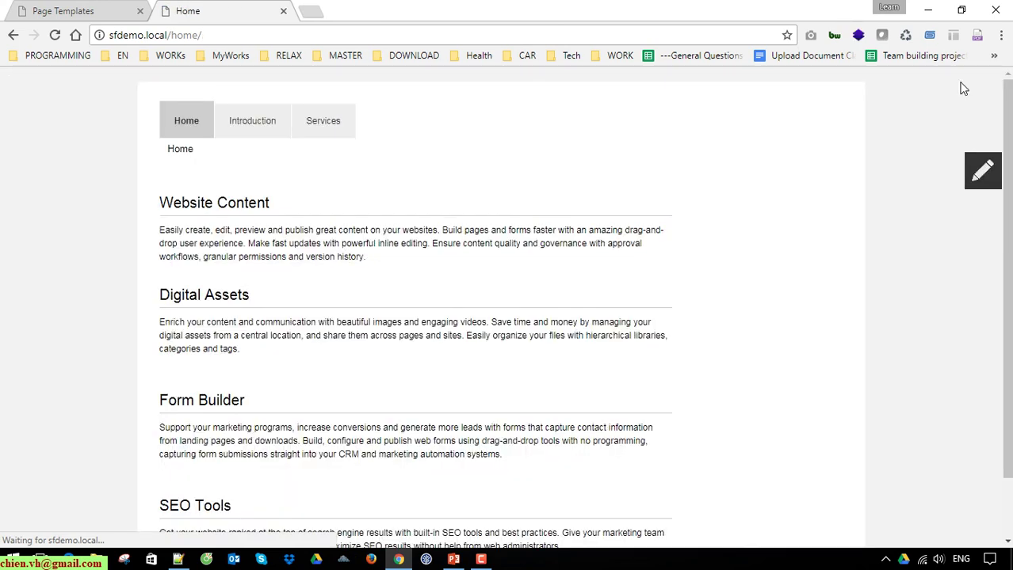
pyautogui.moveTo(161, 205); pyautogui.dragTo(293, 207)
pyautogui.click(351, 199)
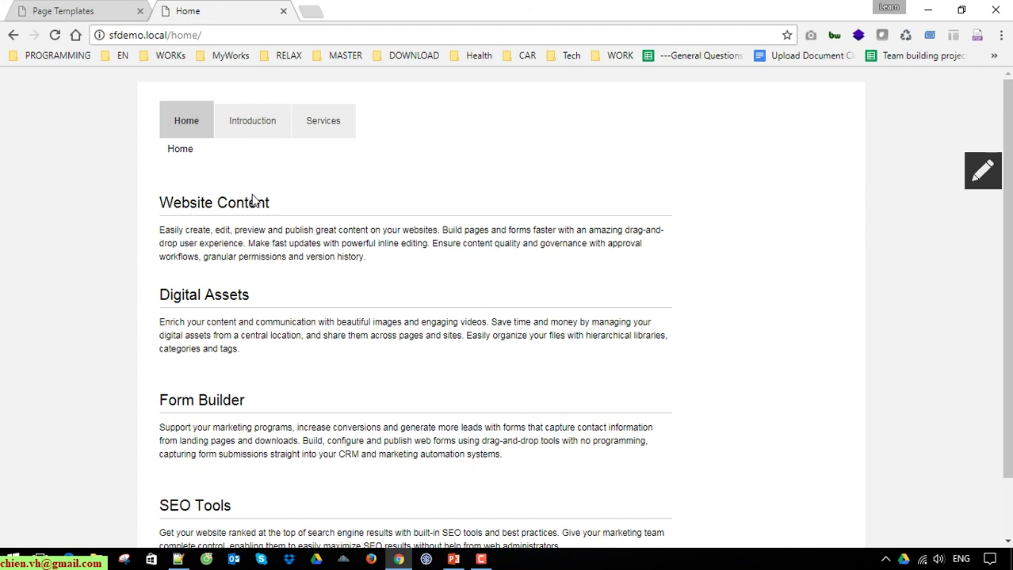
# View the live Introduction page, return to Home through the breadcrumb, and recheck the first content heading.
pyautogui.click(243, 127)
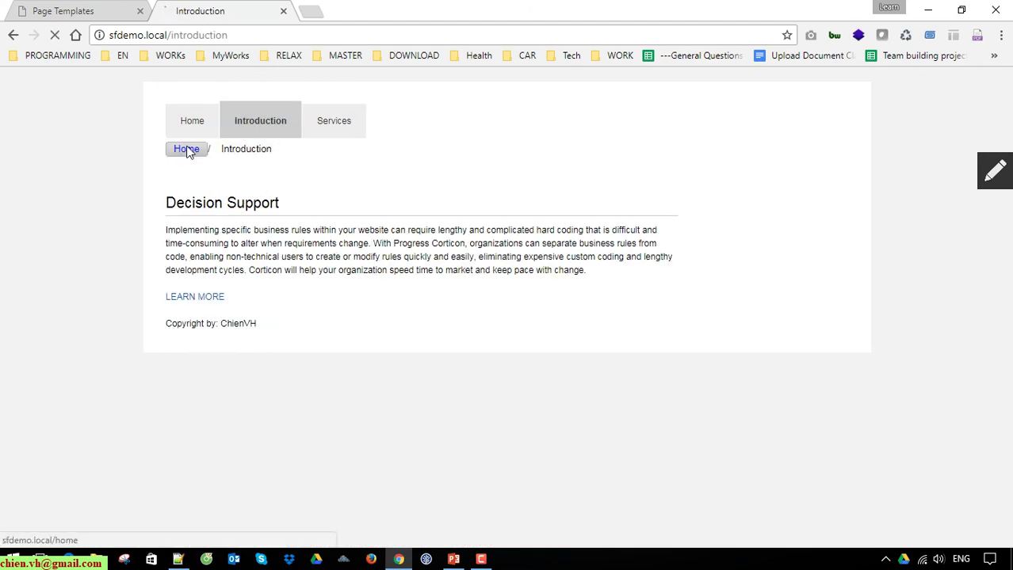
pyautogui.click(185, 148)
pyautogui.click(230, 208)
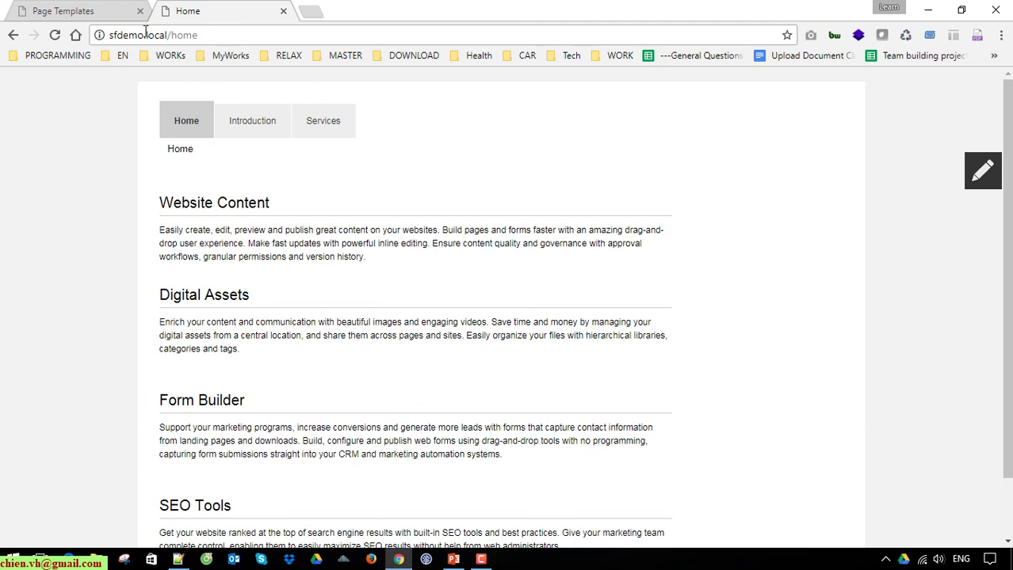
# Return to the site's administration area and open the list of all pages.
pyautogui.click(69, 10)
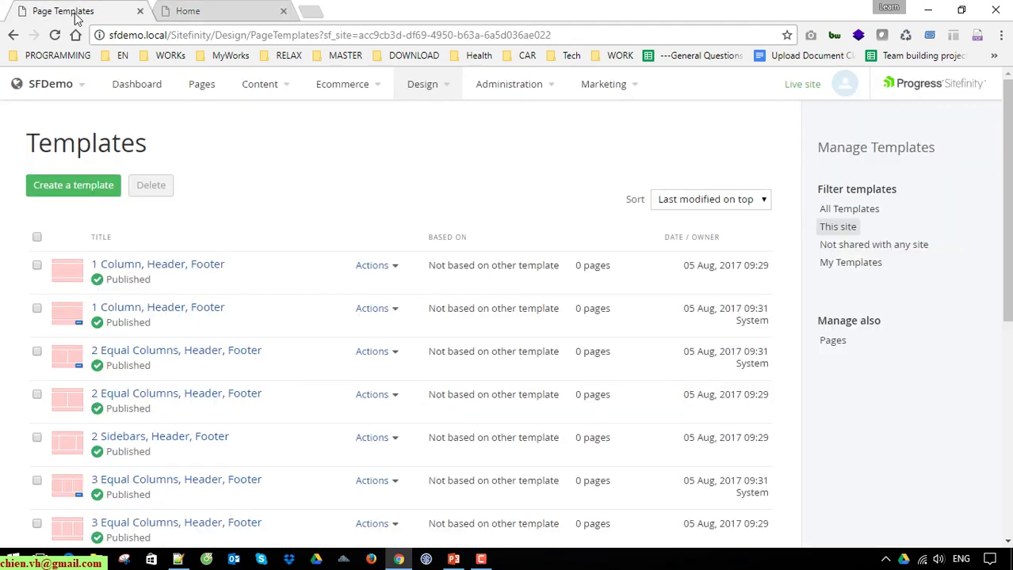
pyautogui.click(198, 97)
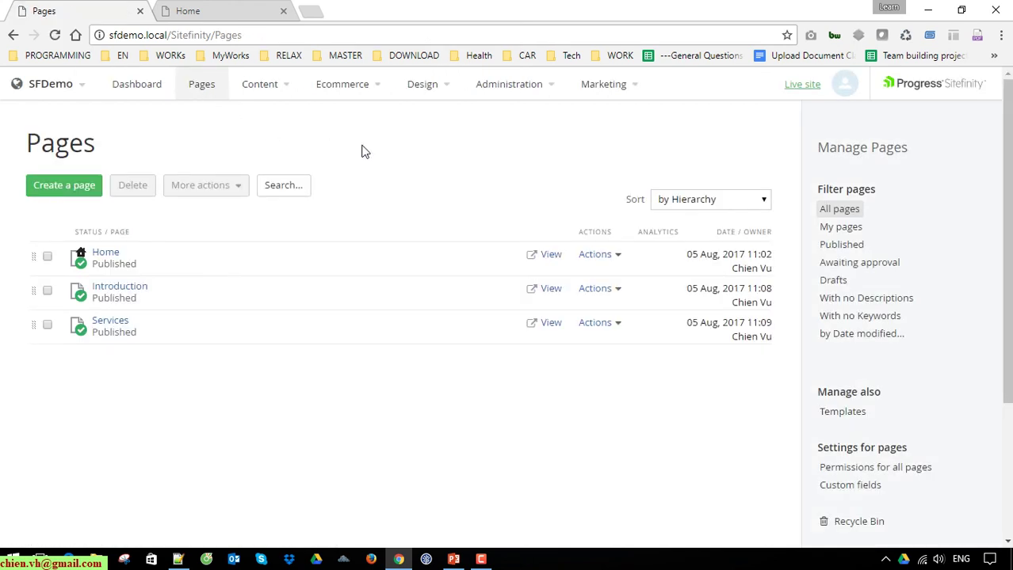